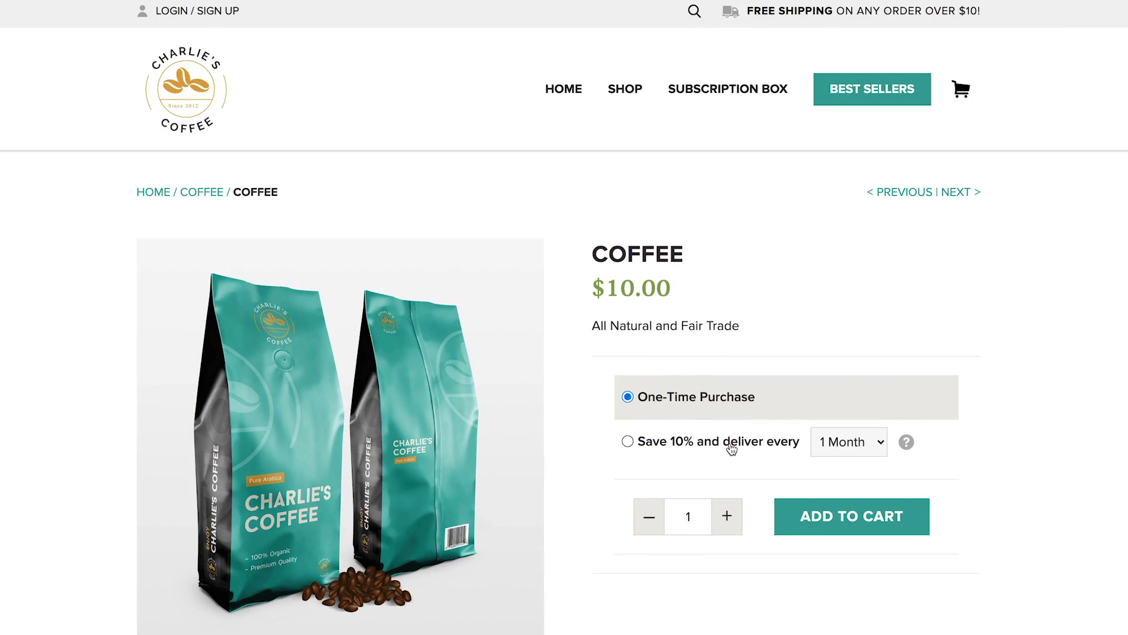
Step: Choose subscribe-and-save 10%, pick the Every month plan and add Coffee to the cart
click(731, 449)
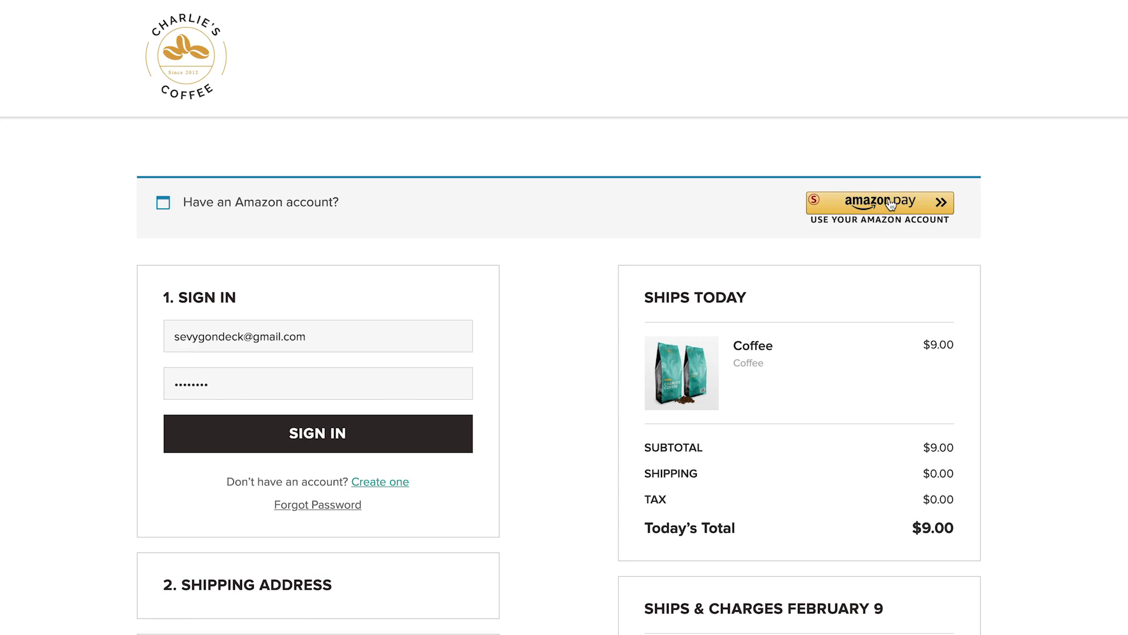
click(892, 204)
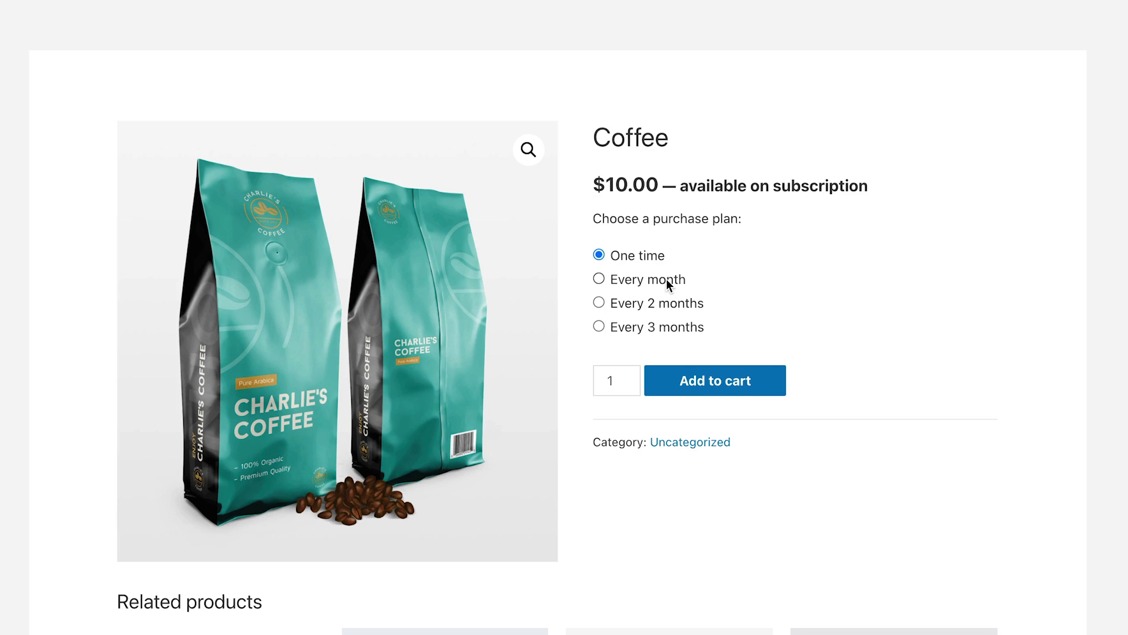
click(667, 280)
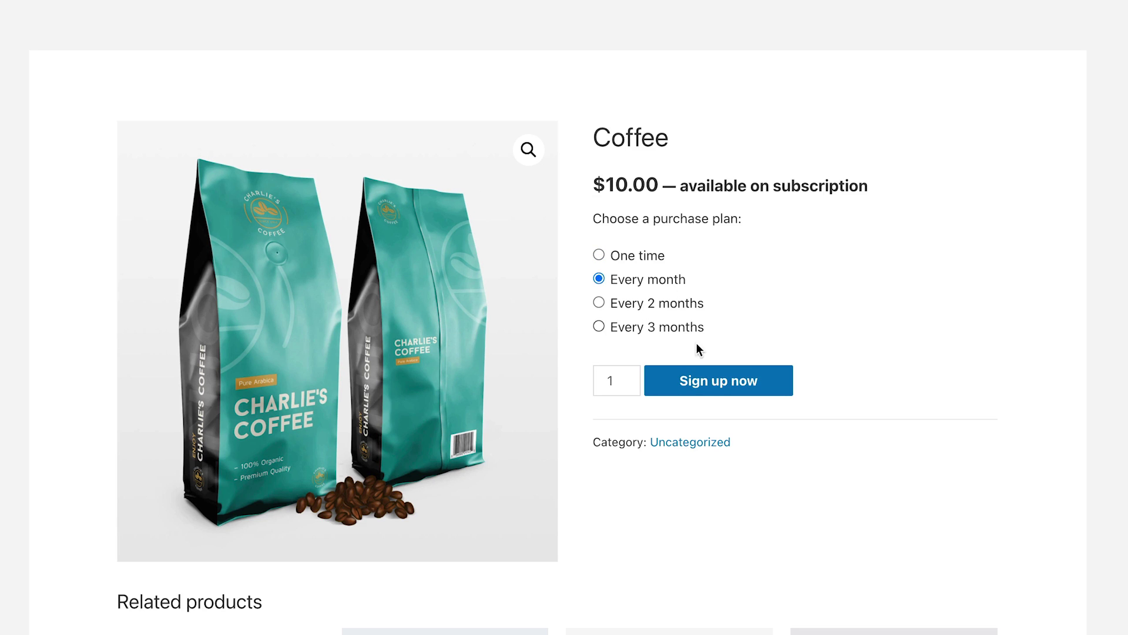
click(707, 379)
Step: Check out with Amazon Pay and place the monthly Coffee subscription order
scroll(866, 320, down, 10)
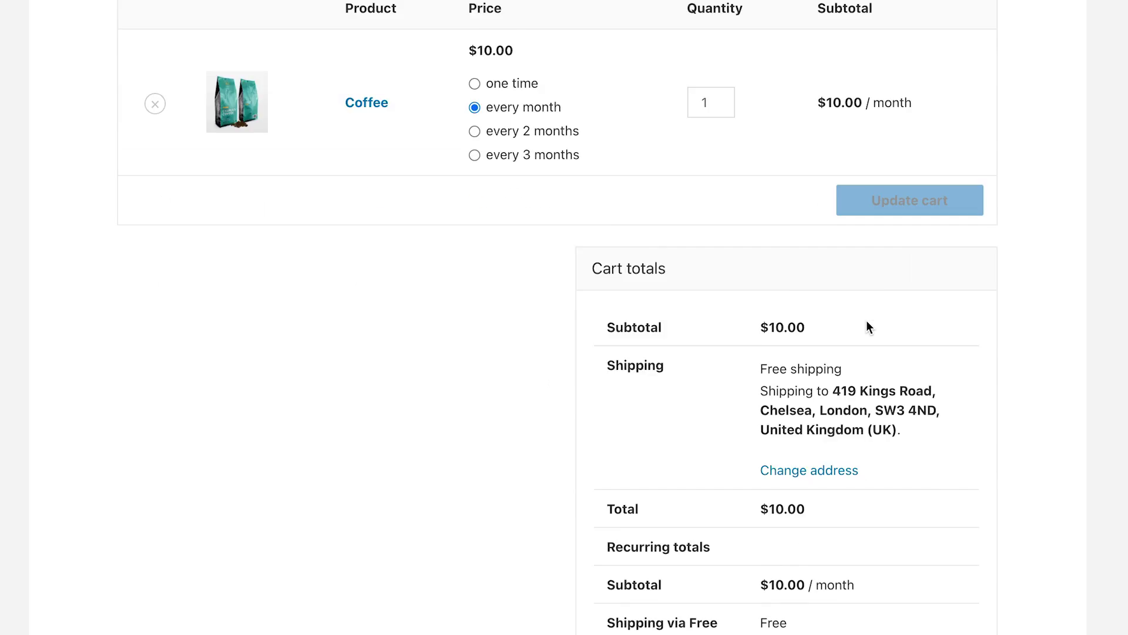
click(875, 496)
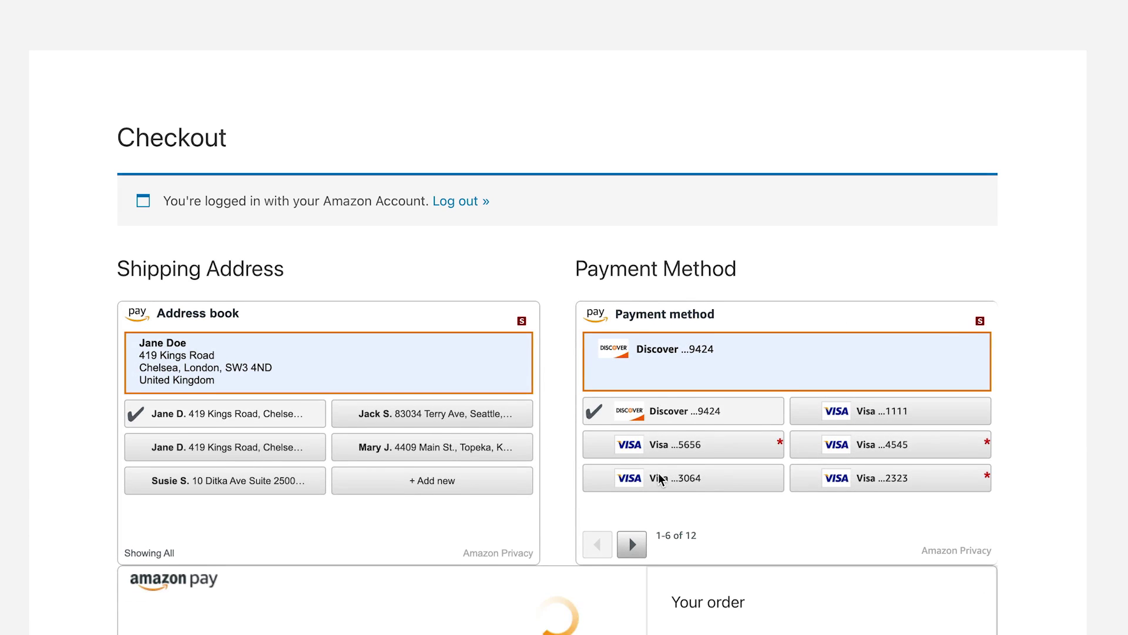
scroll(659, 477, down, 1)
scroll(658, 474, down, 12)
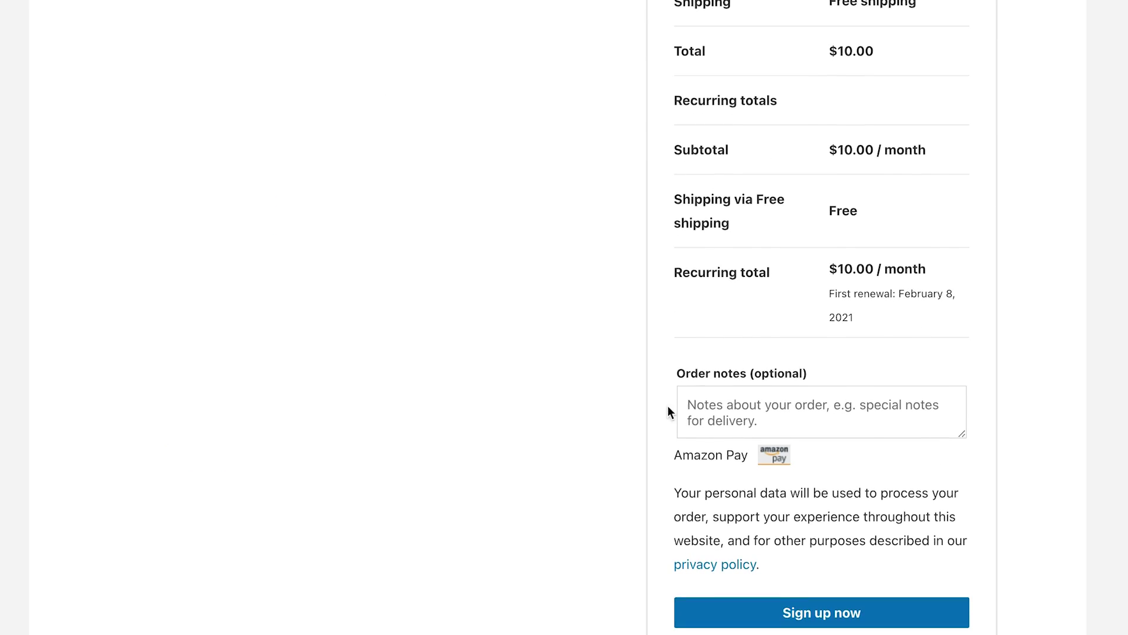
click(828, 561)
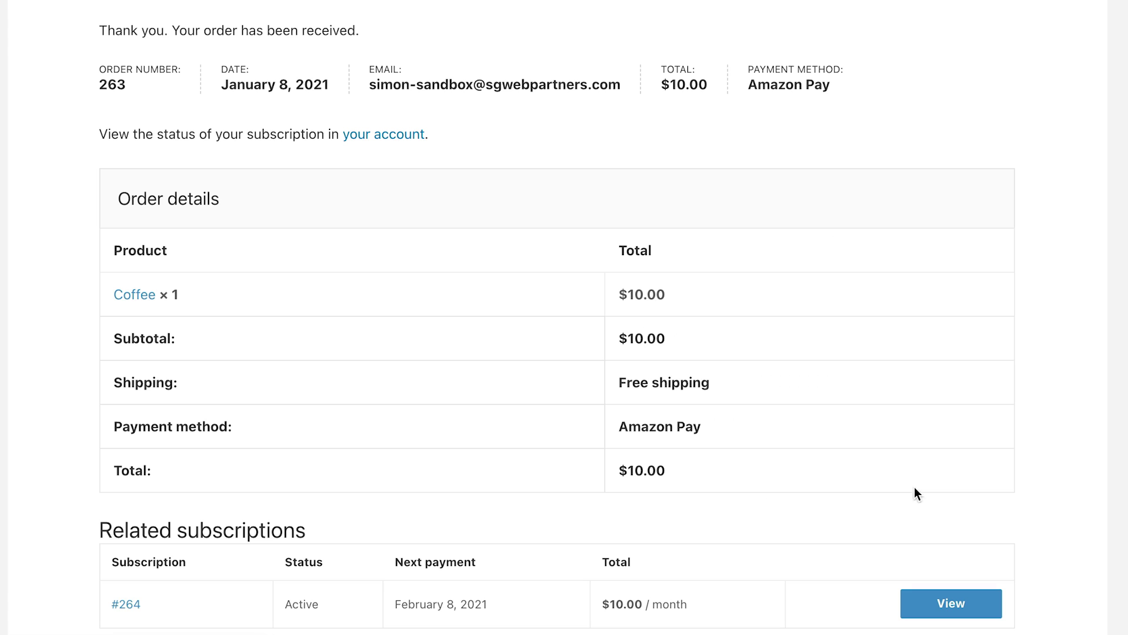
scroll(910, 470, down, 1)
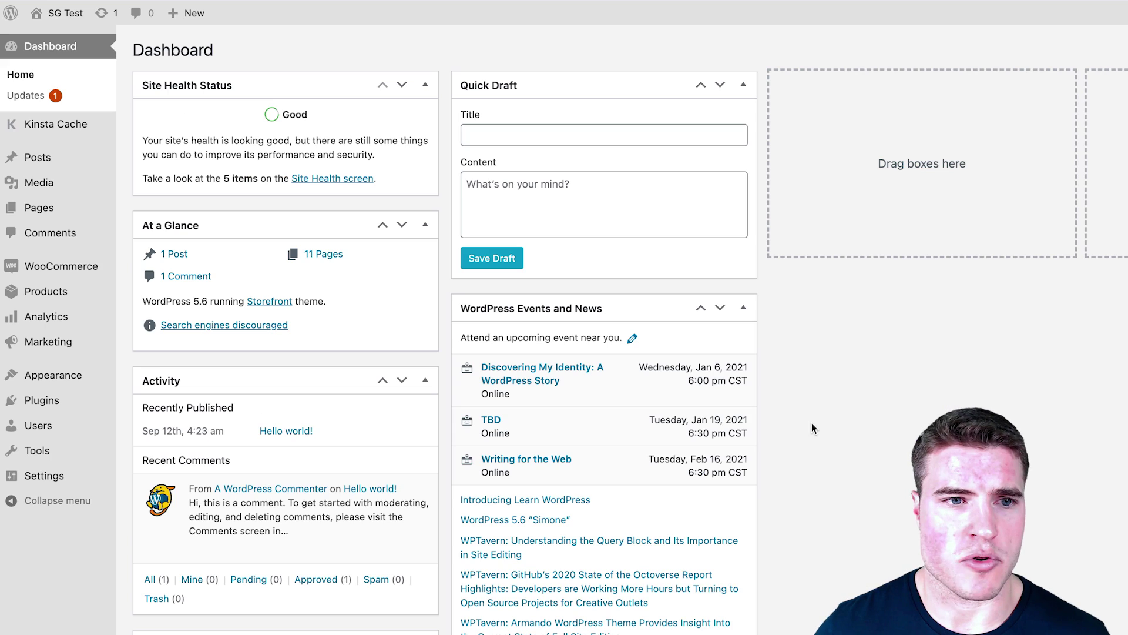
Step: Upload woocommerce-gateway-amazon-payments-advanced.1.12.2.zip, install it and activate the Amazon Pay plugin
mouse_move(94, 400)
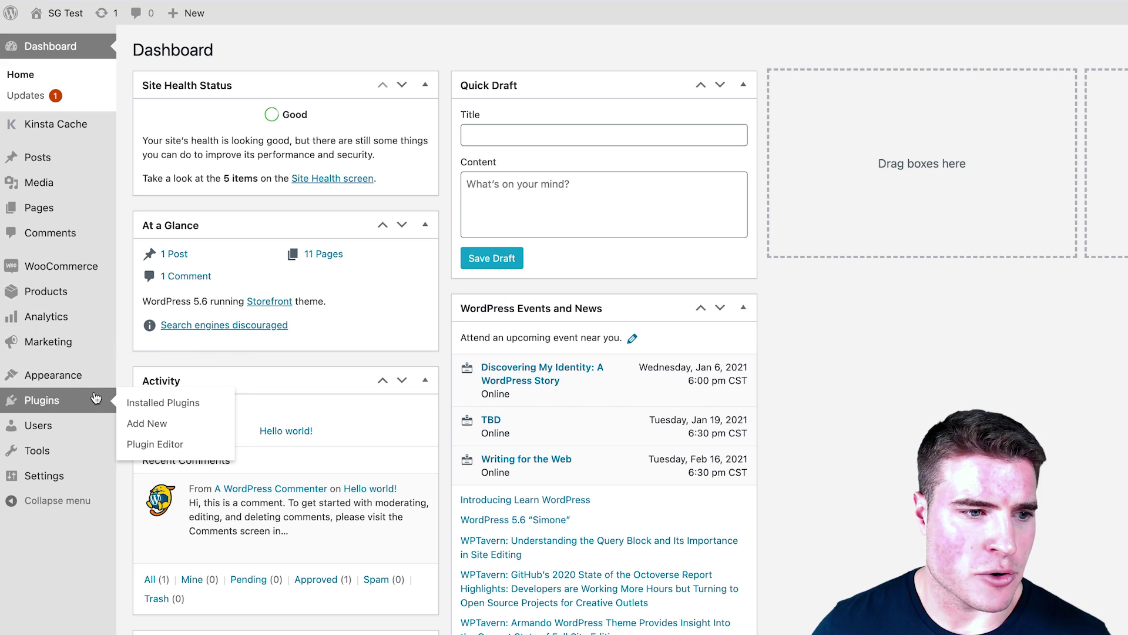
click(136, 422)
click(268, 52)
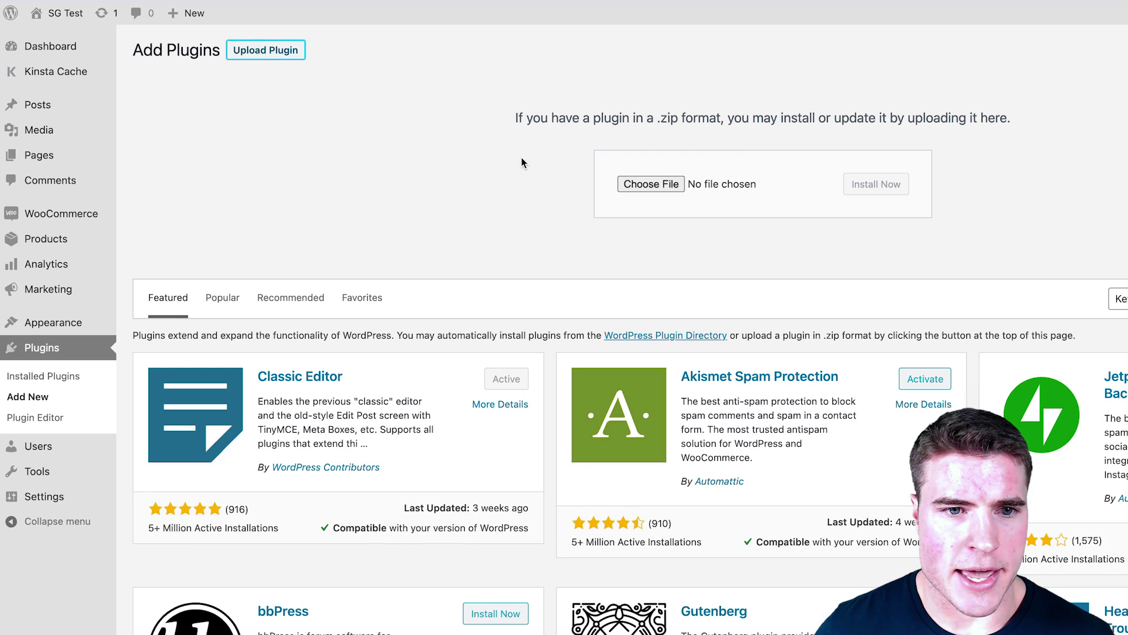
click(621, 187)
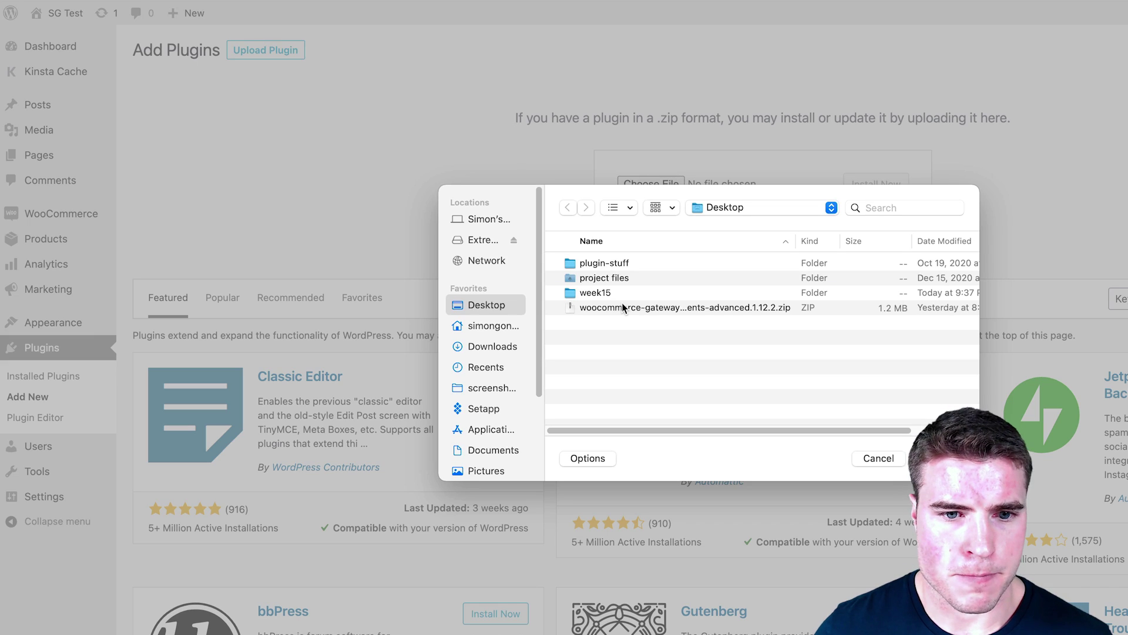
click(625, 307)
double_click(624, 307)
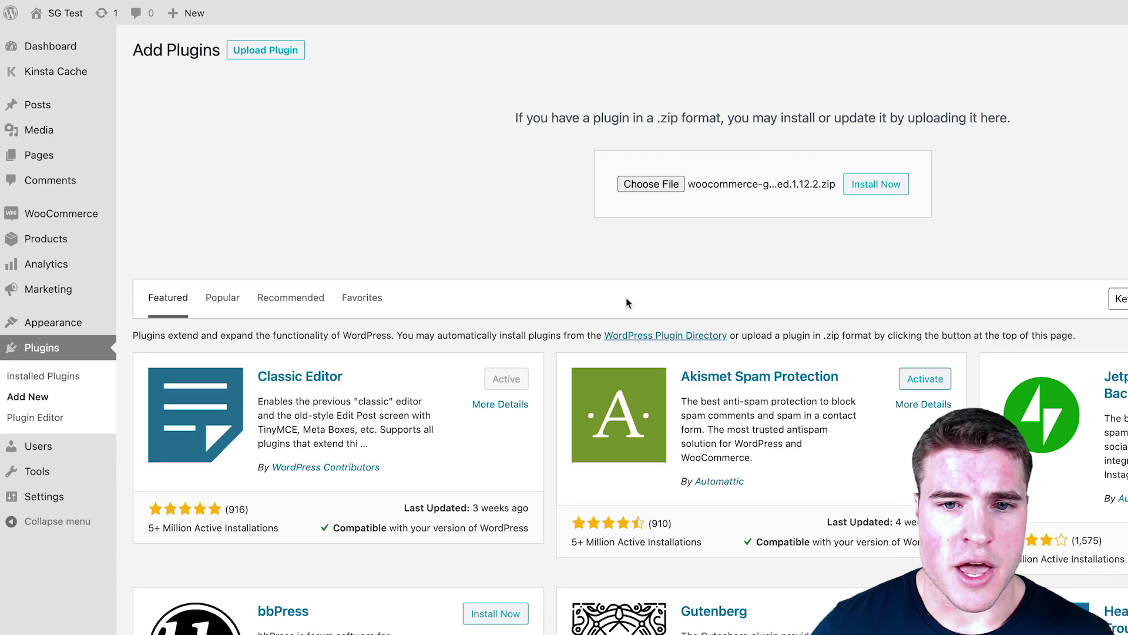
click(861, 187)
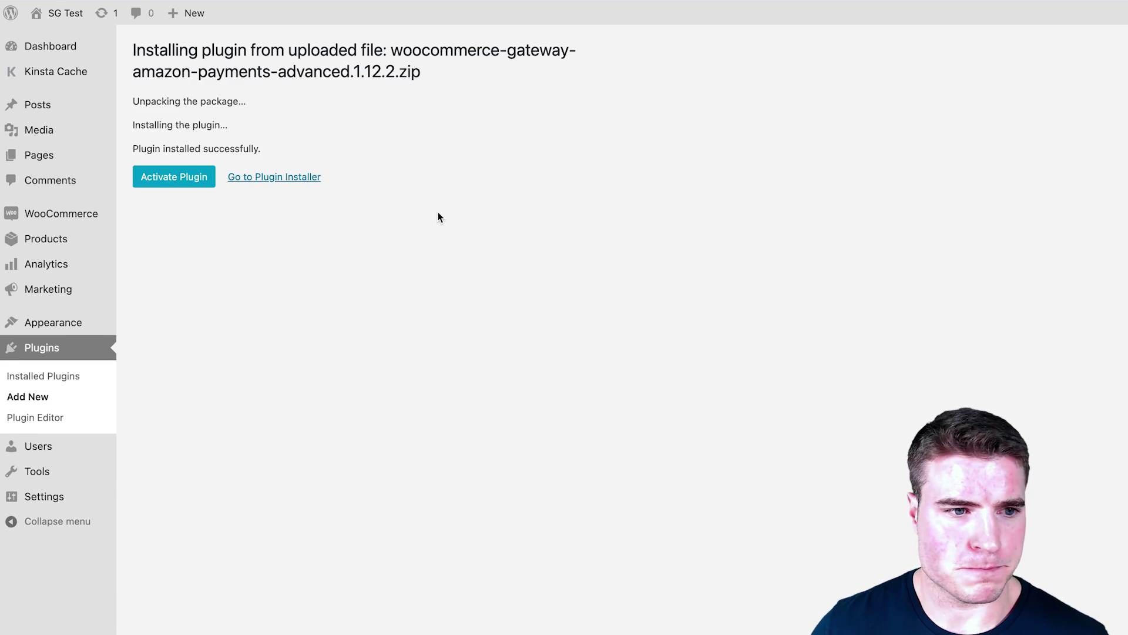
click(151, 175)
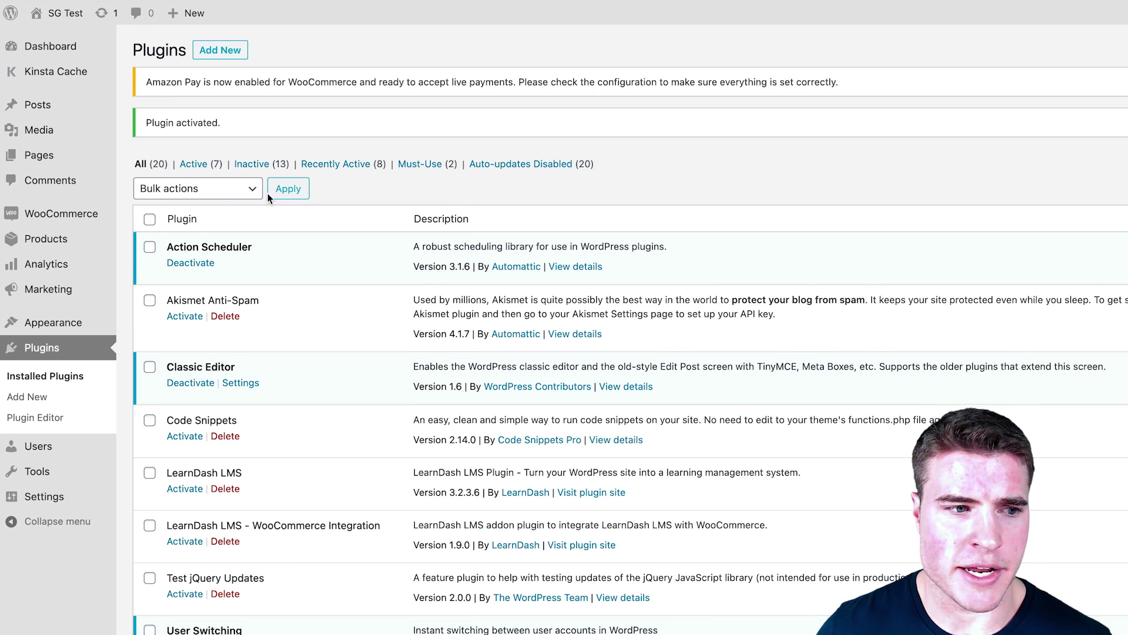
Step: In WooCommerce Payments settings, drag Amazon Pay just below Stripe and open its Manage page
mouse_move(111, 214)
click(160, 319)
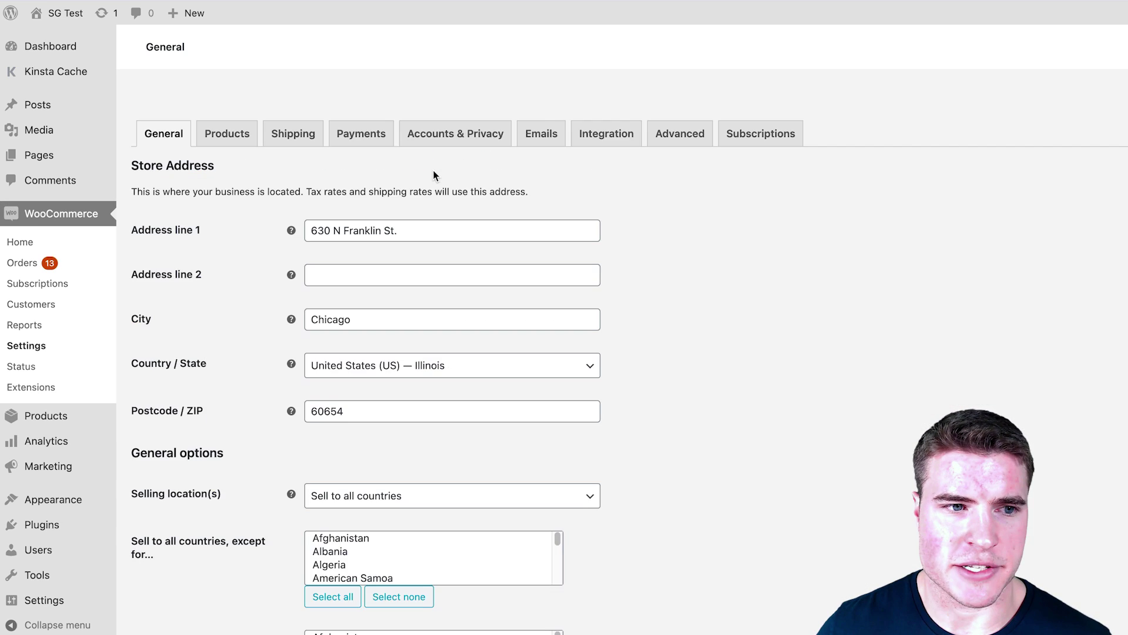
click(361, 113)
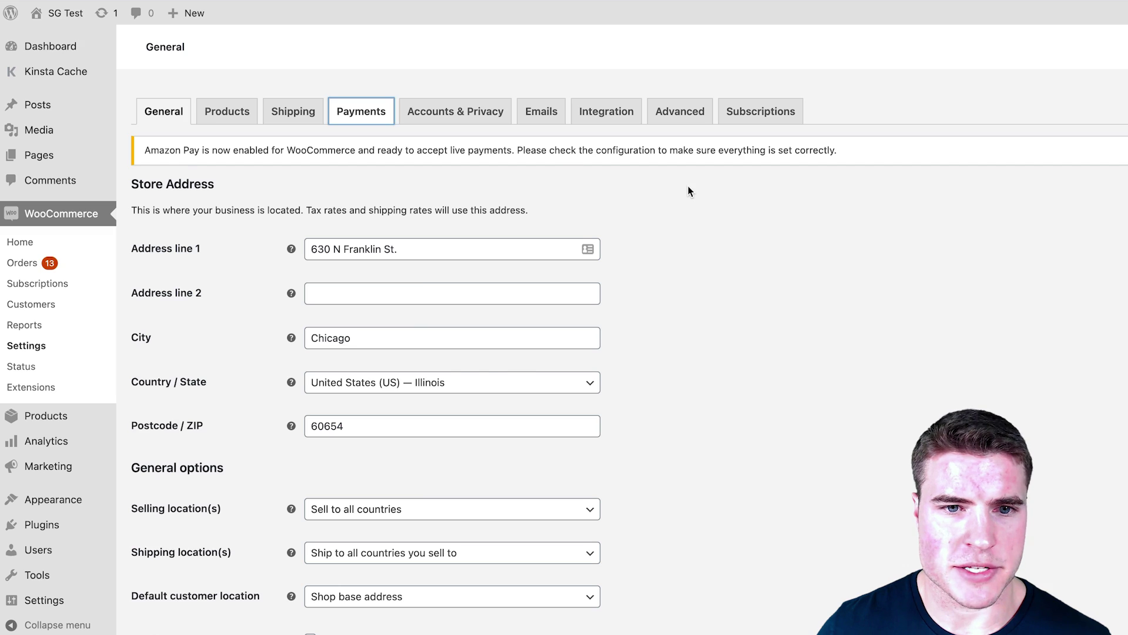
scroll(493, 221, down, 5)
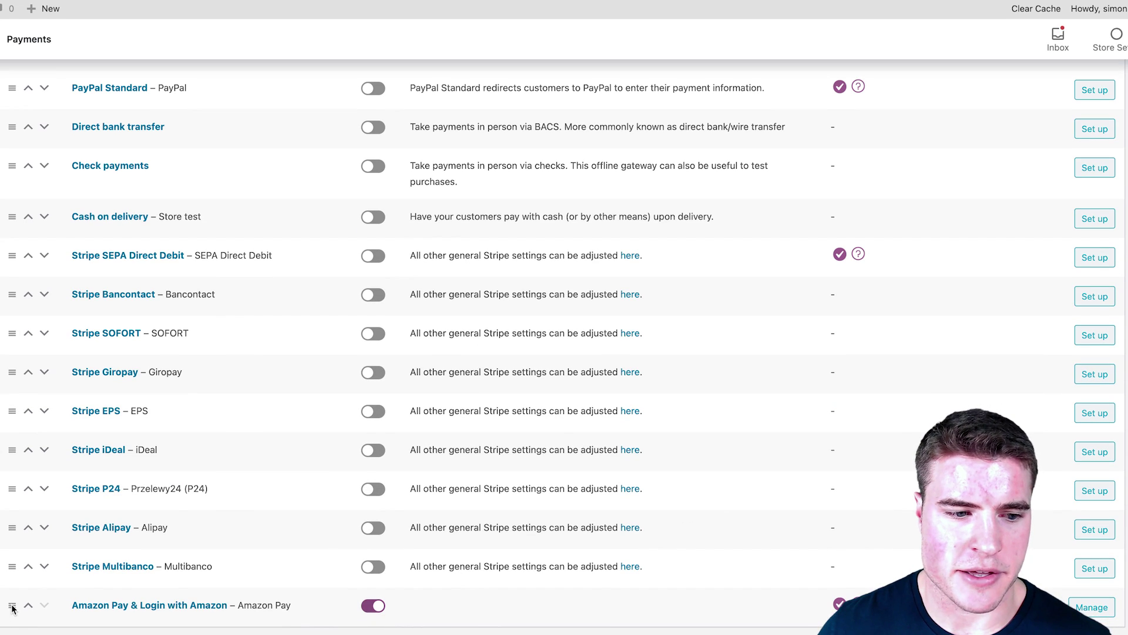
drag(12, 608, 37, 125)
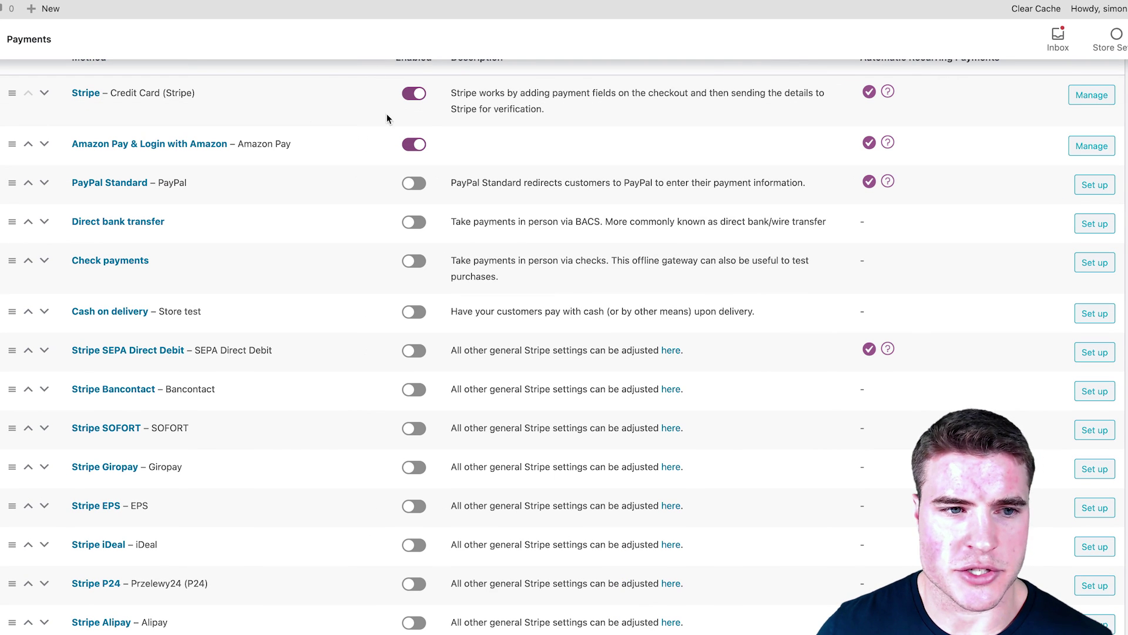
click(1077, 144)
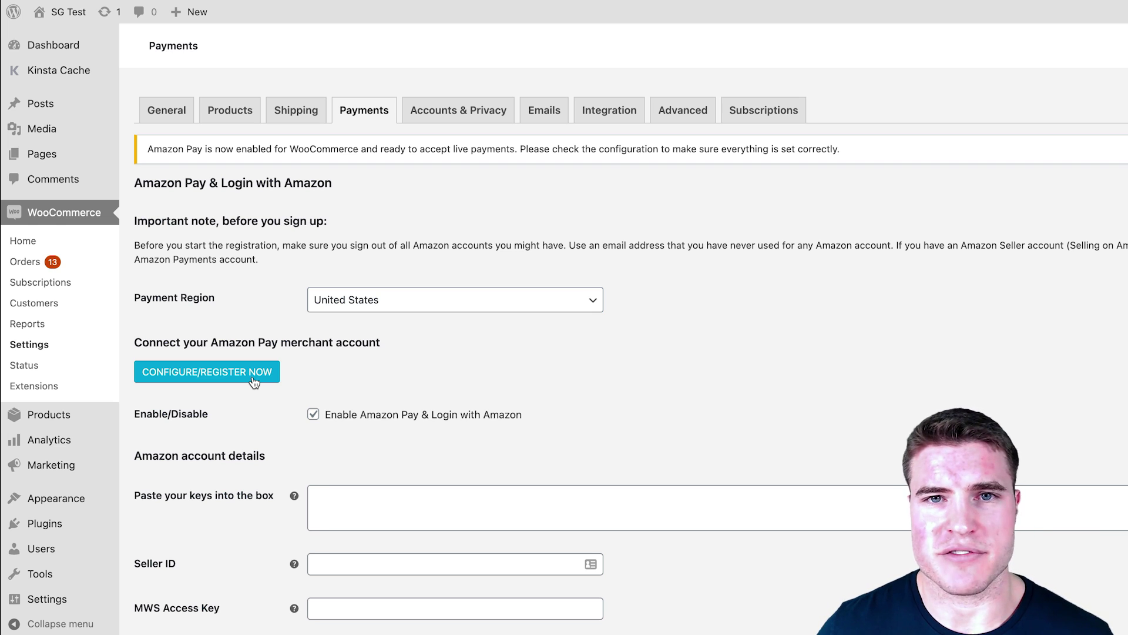
Step: Start merchant registration, keeping United States as business location and answering Yes to U.S. person
click(254, 380)
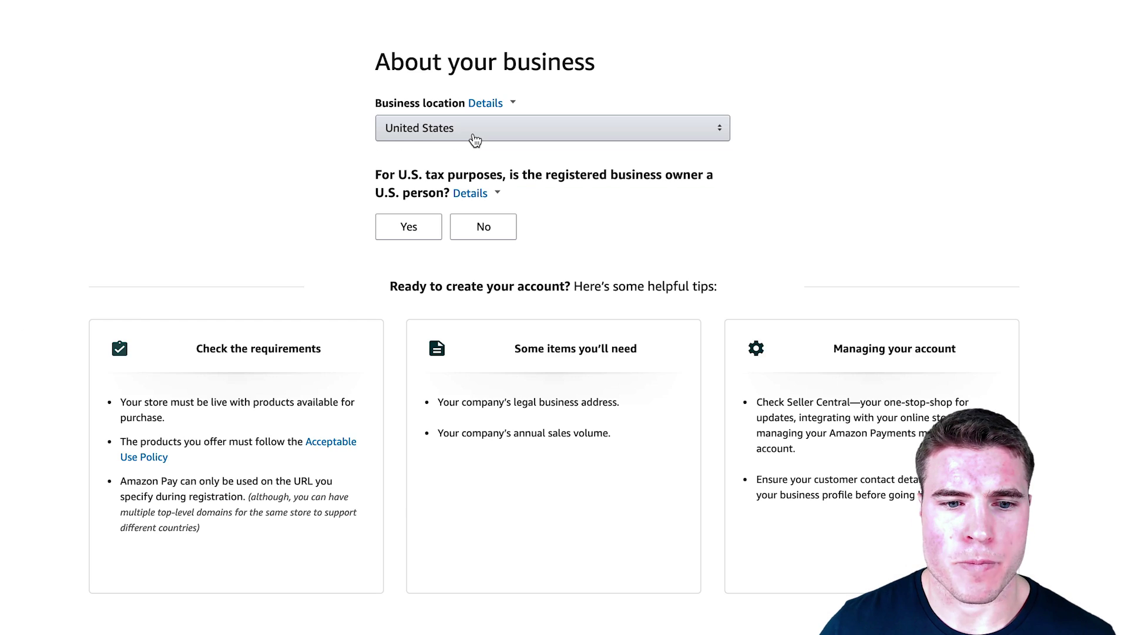
click(475, 139)
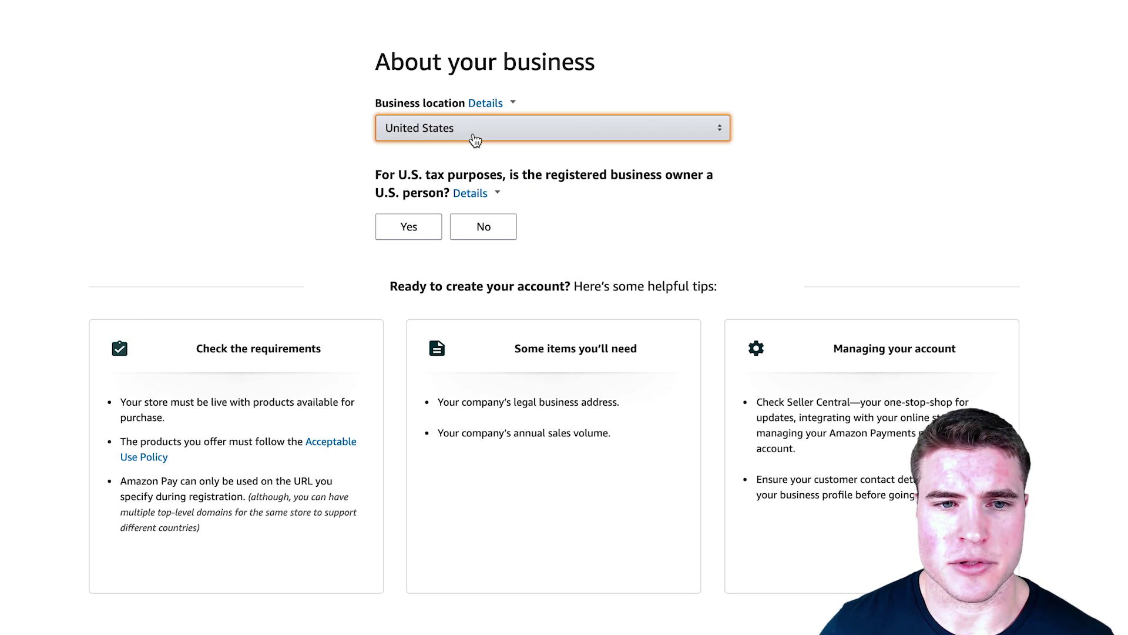
click(414, 234)
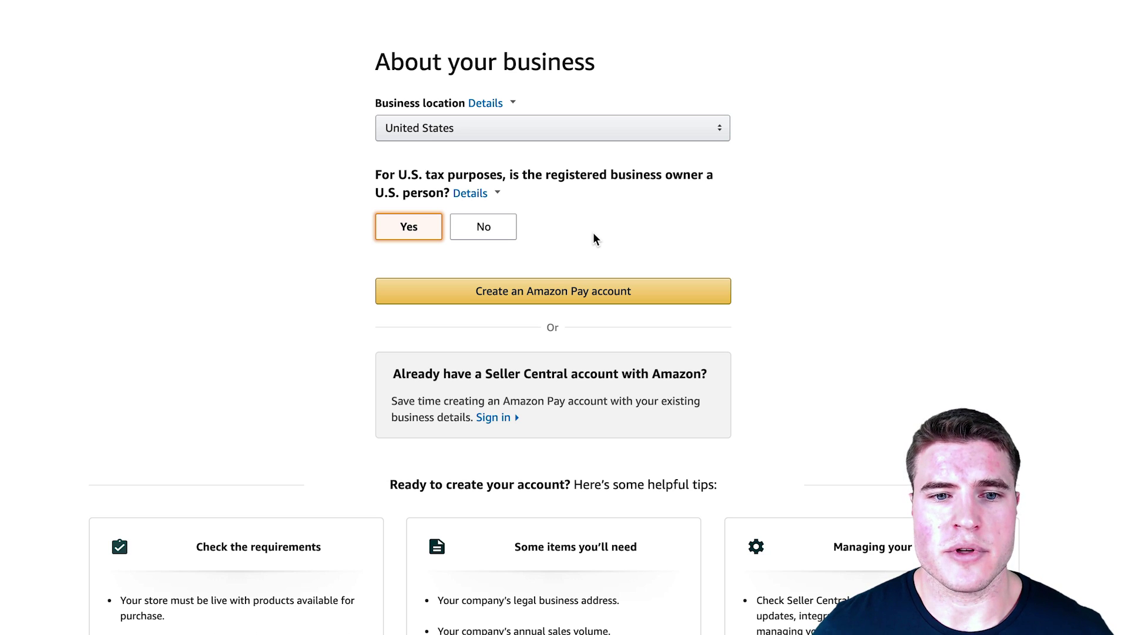
Step: Sign in to Seller Central with the saved autofilled credentials
click(499, 417)
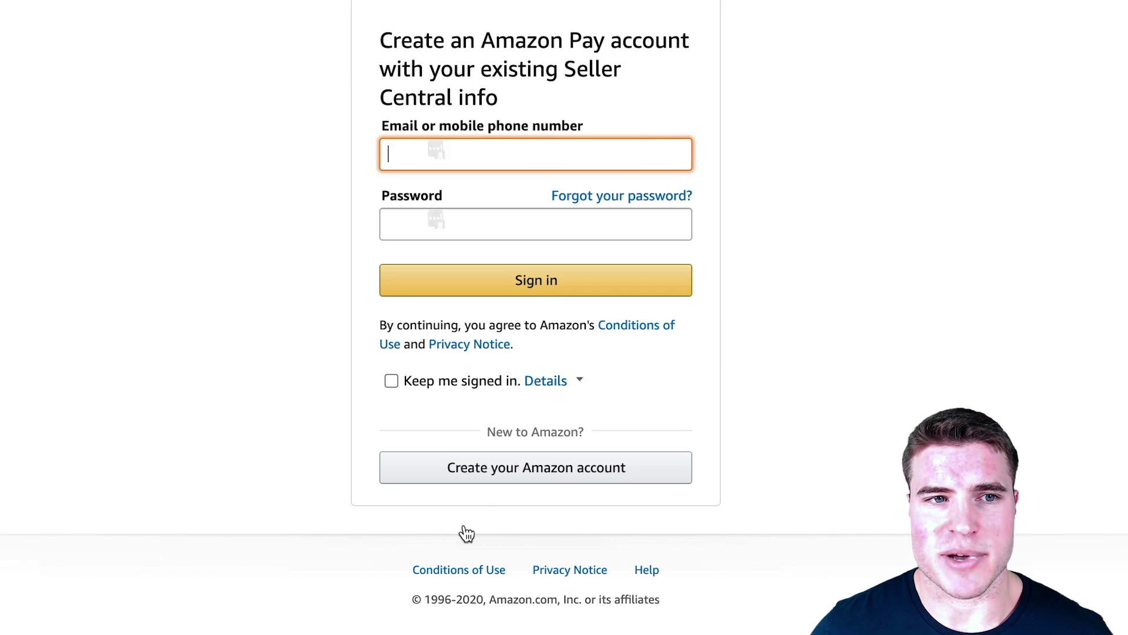
key(ctrl+backslash)
click(545, 296)
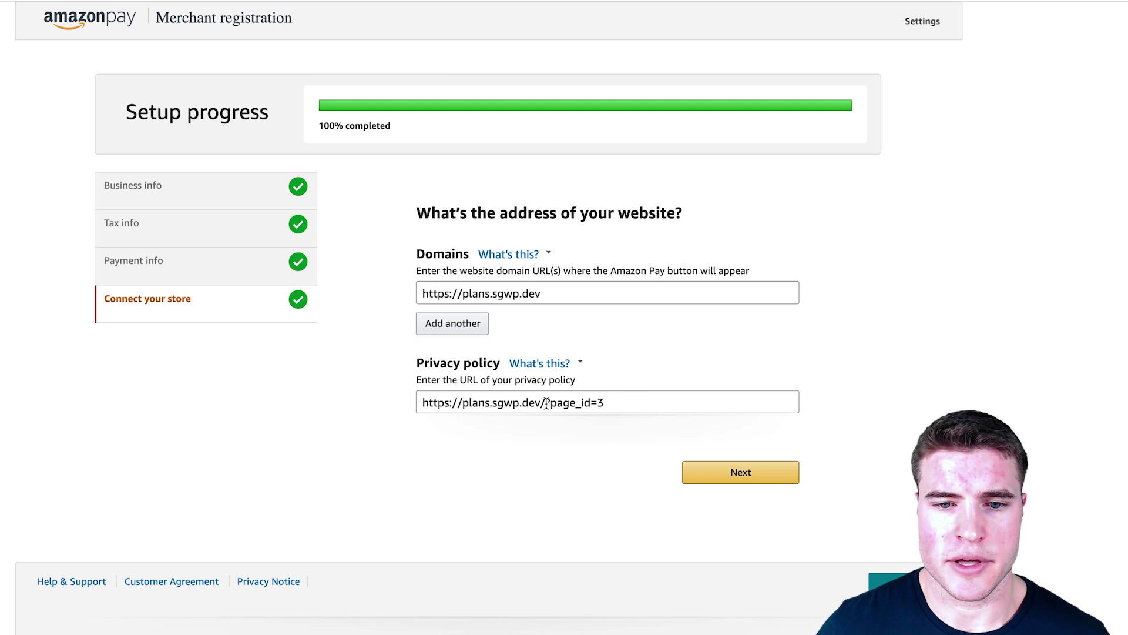
drag(545, 402, 606, 402)
click(704, 367)
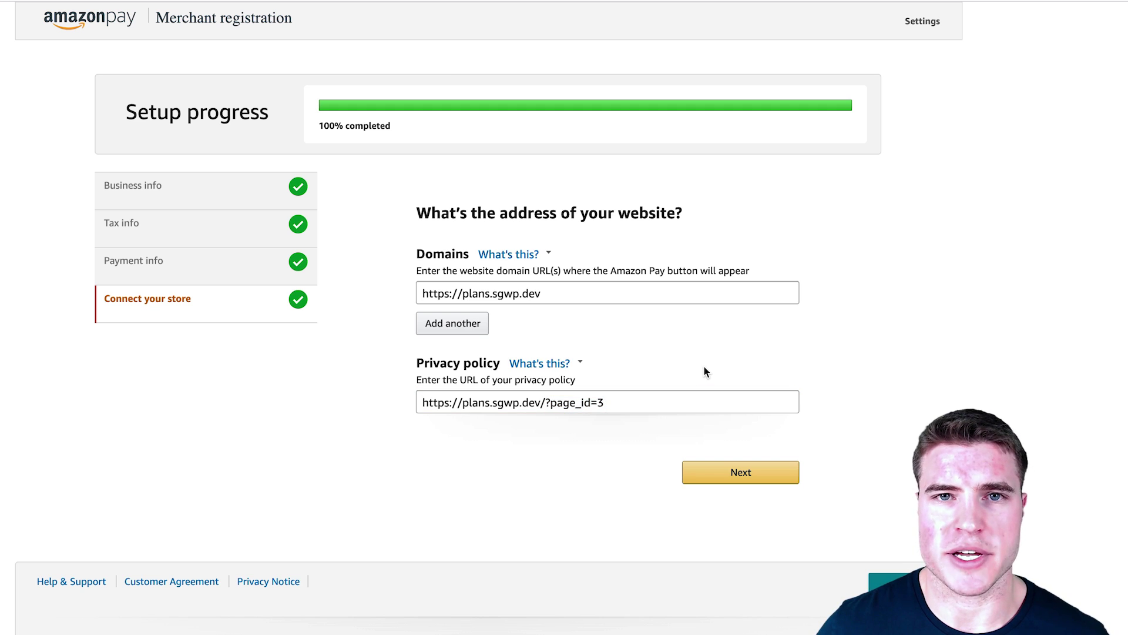
click(727, 466)
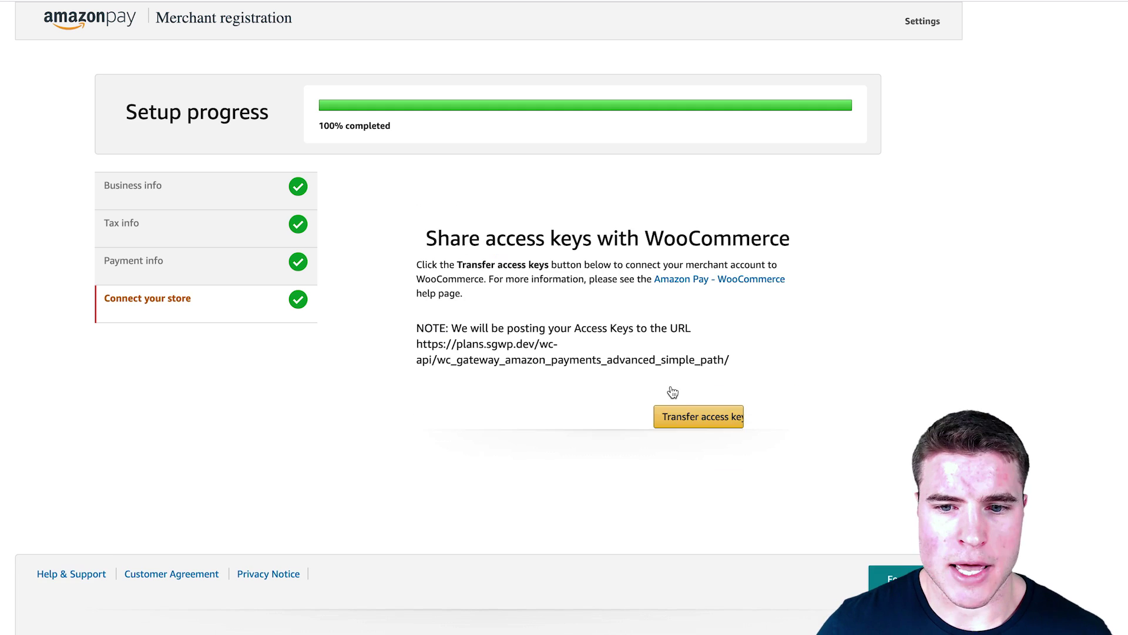
click(682, 416)
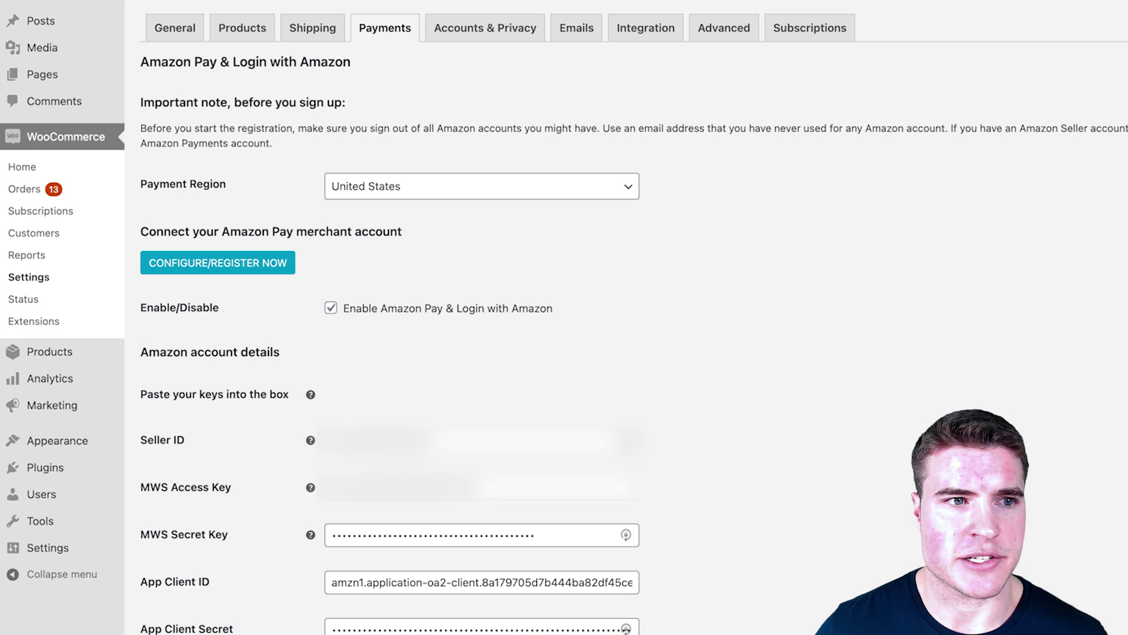
scroll(818, 151, down, 5)
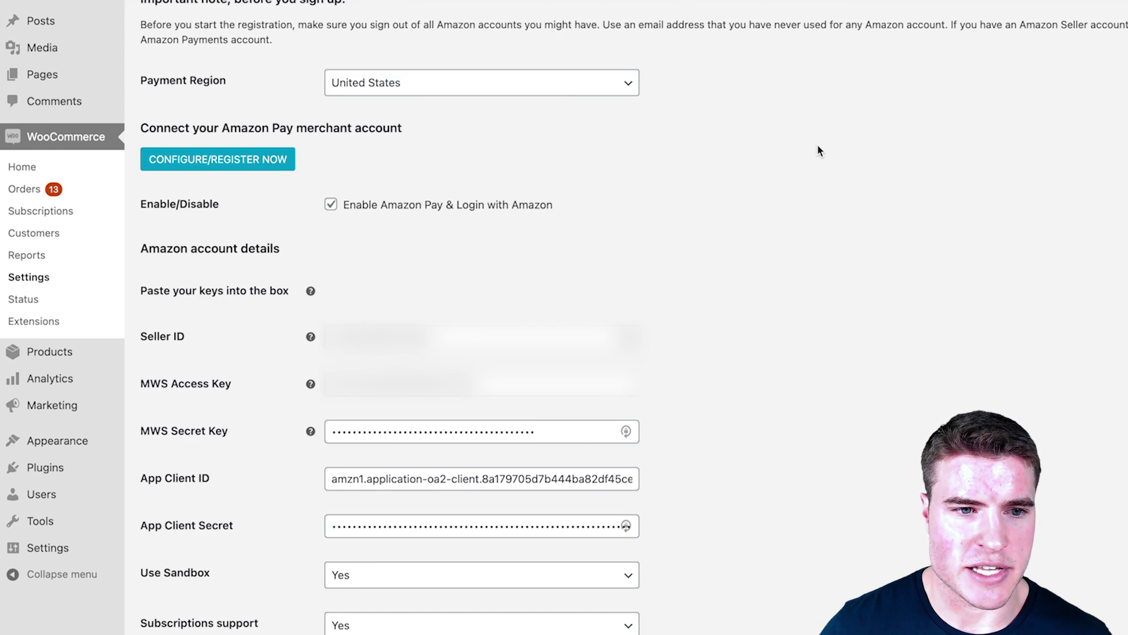
scroll(819, 151, down, 1)
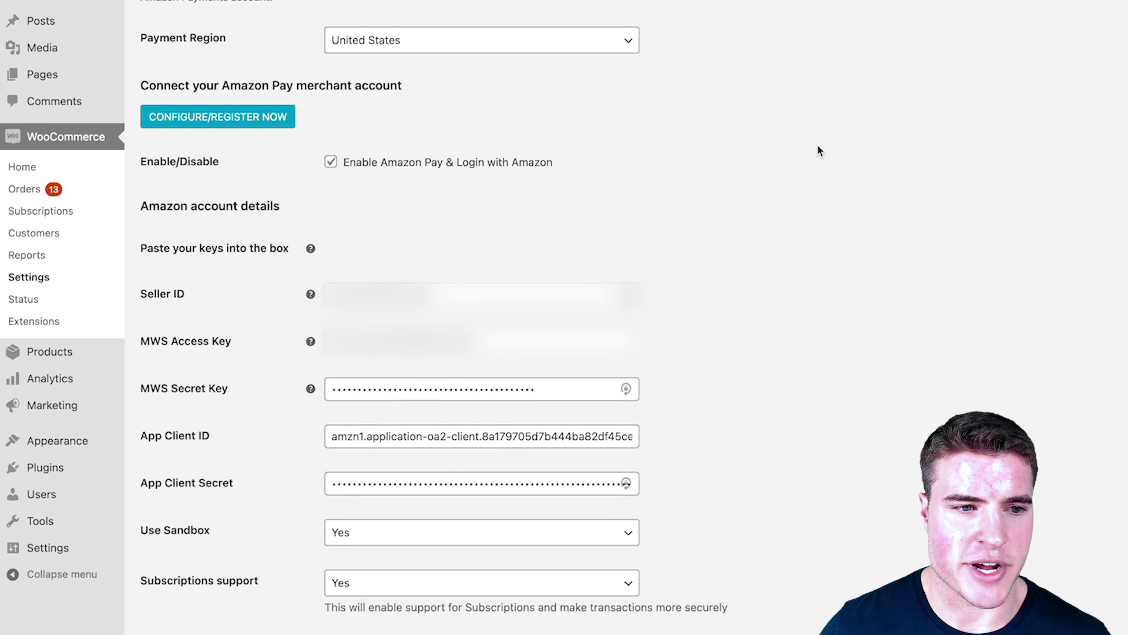
scroll(819, 151, down, 1)
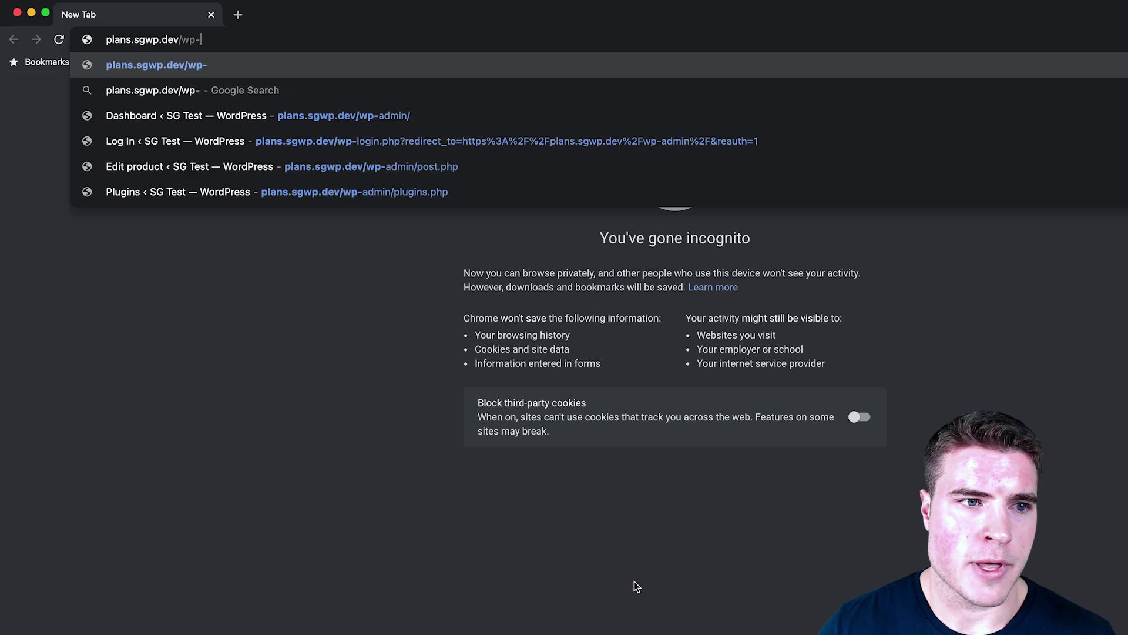
Step: Load the store's shop page at plans.sgwp.dev/shop/
key(BackSpace)
key(BackSpace)
key(BackSpace)
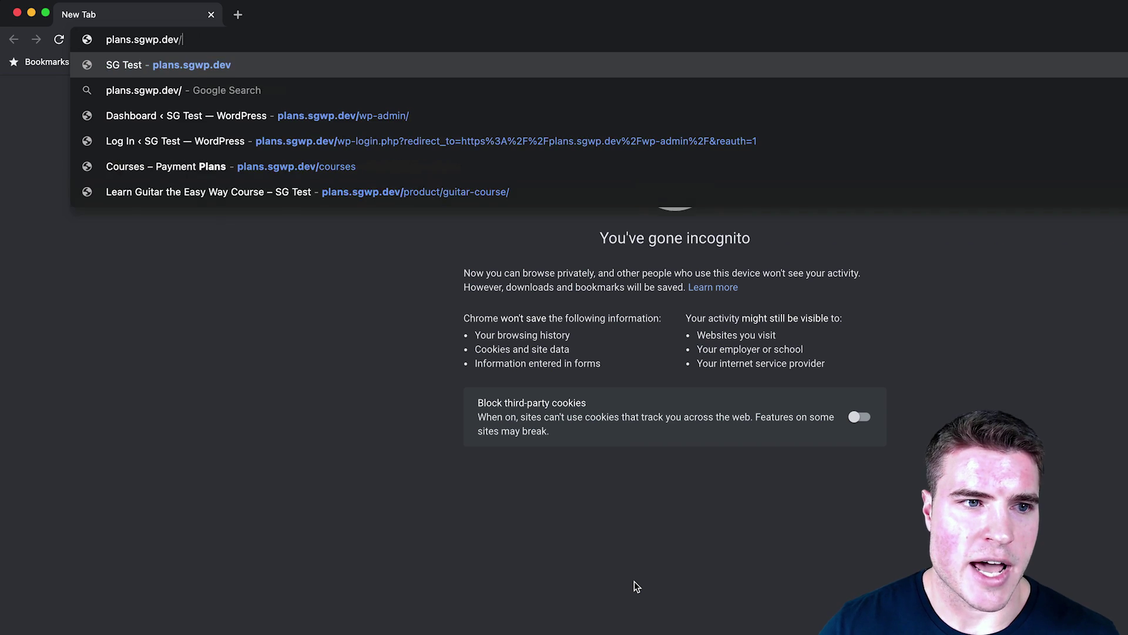
text(shop)
key(Return)
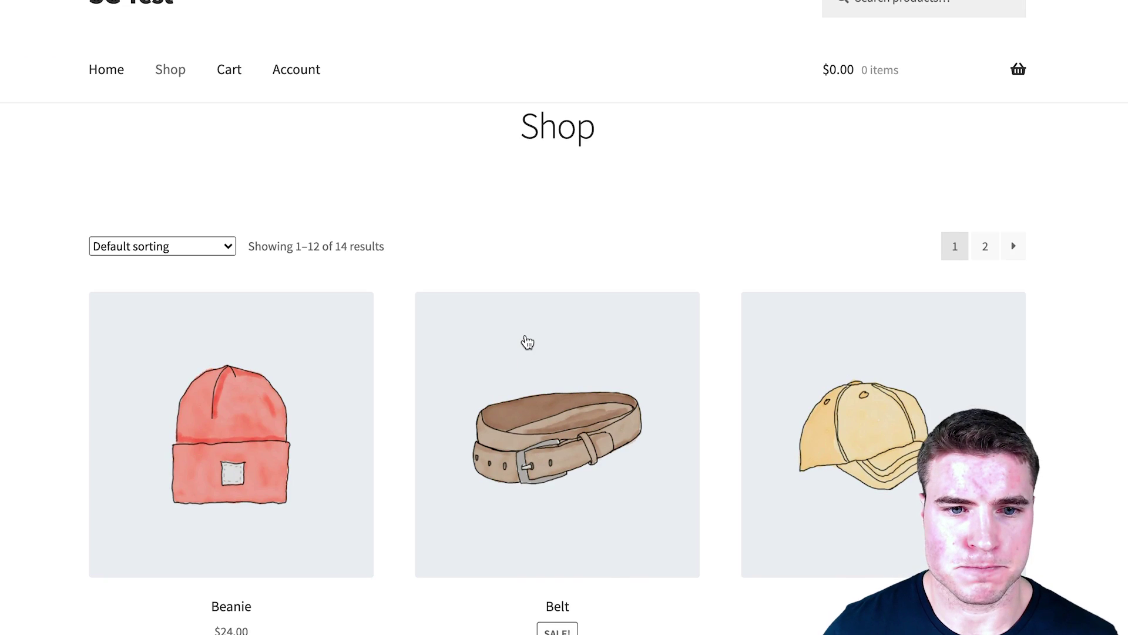
scroll(541, 346, down, 8)
Step: Add the Coffee Subscription to the cart and proceed to checkout
click(320, 420)
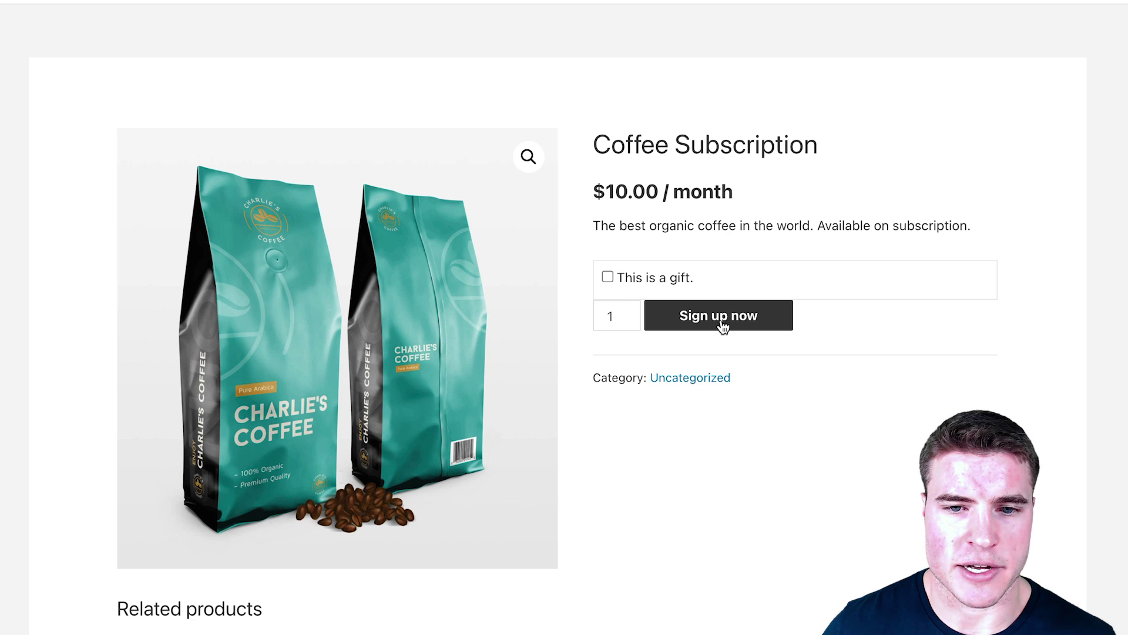
click(722, 321)
scroll(668, 363, down, 5)
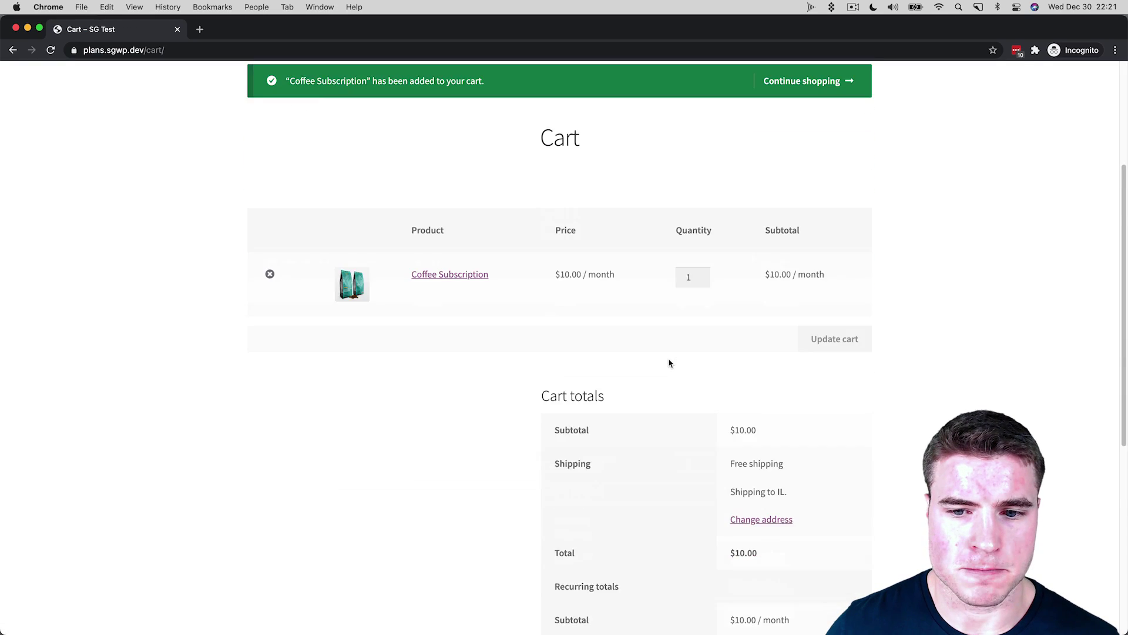
scroll(668, 363, down, 4)
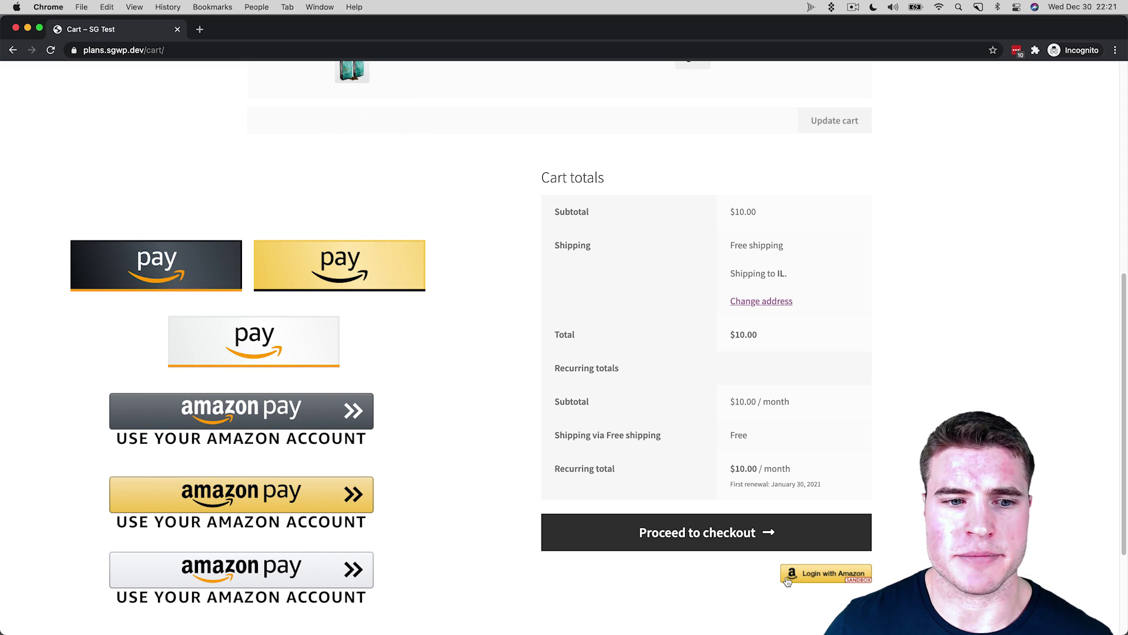
click(735, 542)
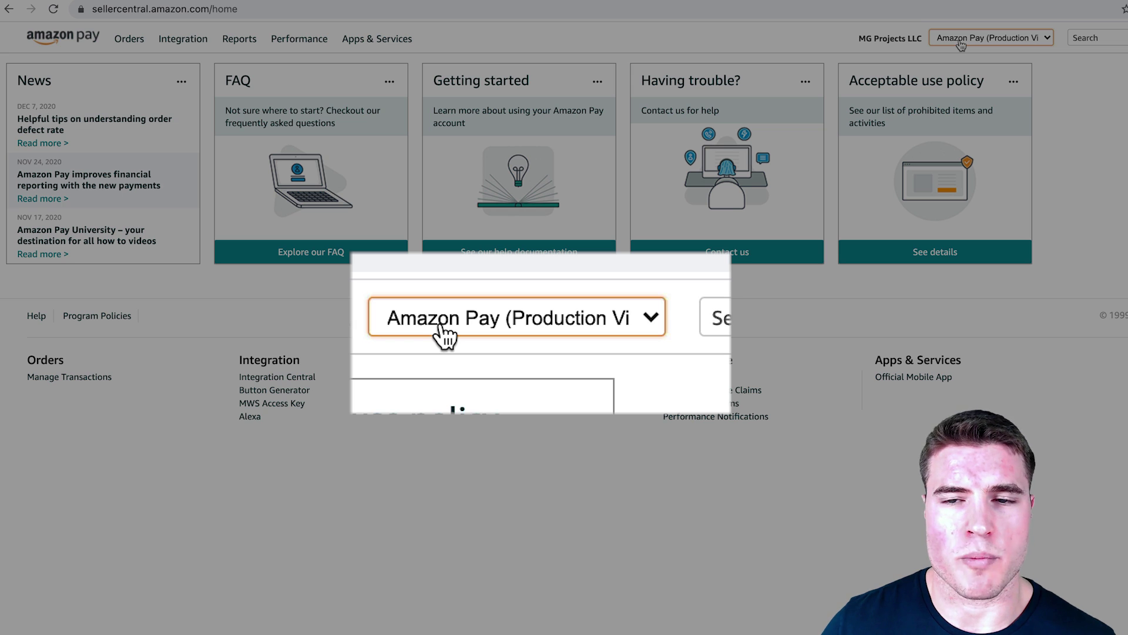
Step: Choose Amazon Pay (Sandbox View) from the account view dropdown at top right
click(961, 42)
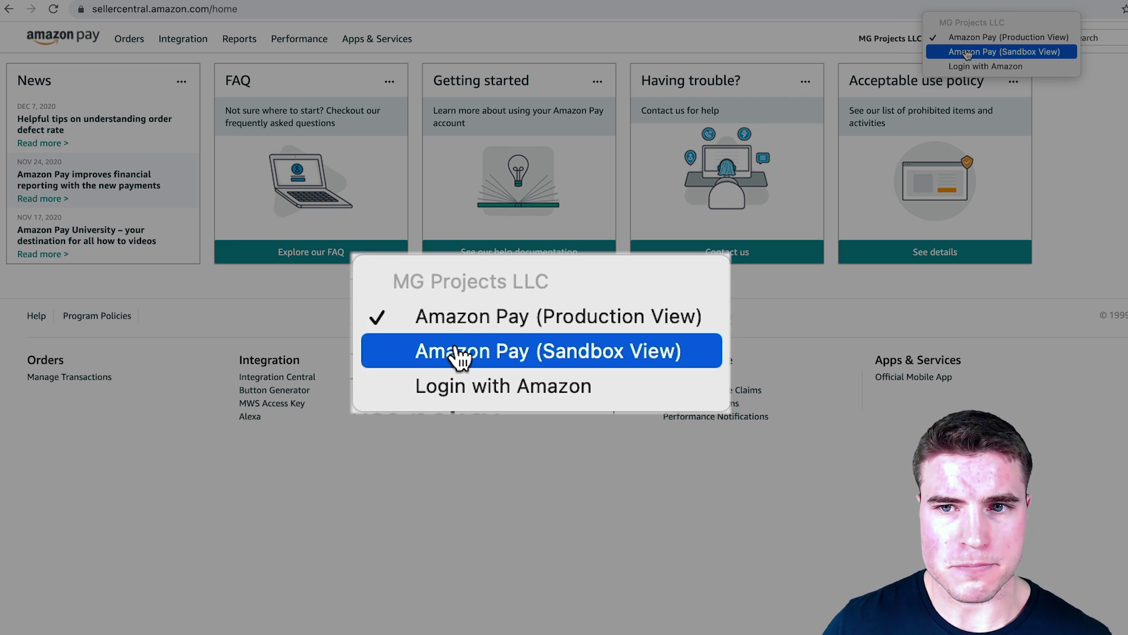
click(967, 52)
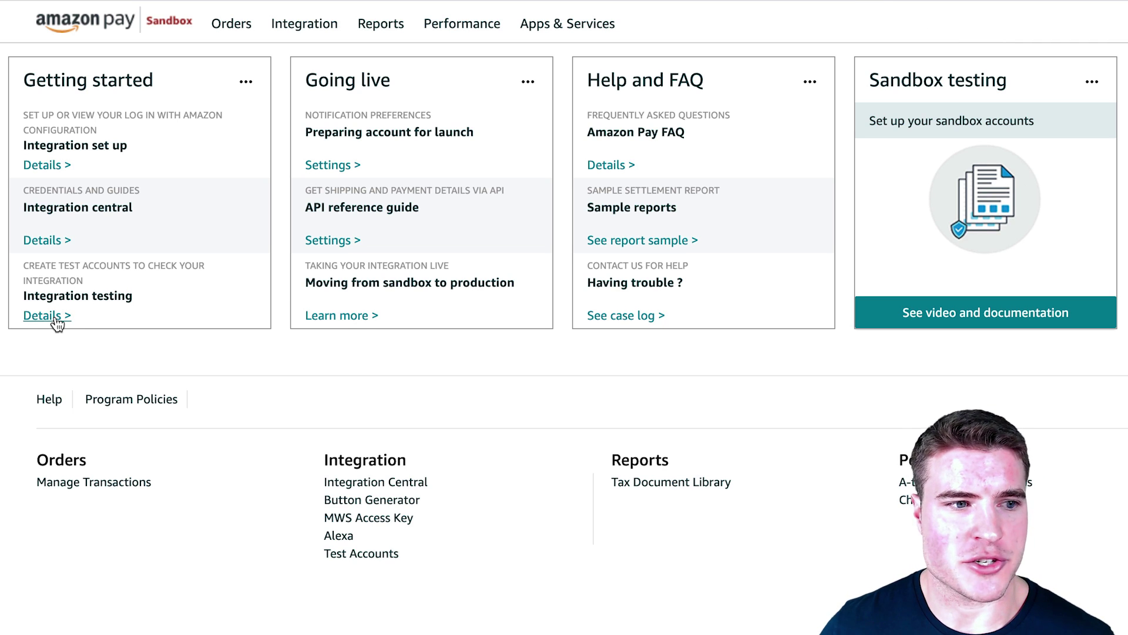
Step: Under Integration testing, start a new test account and enter the buyer's name and e-mail
click(46, 316)
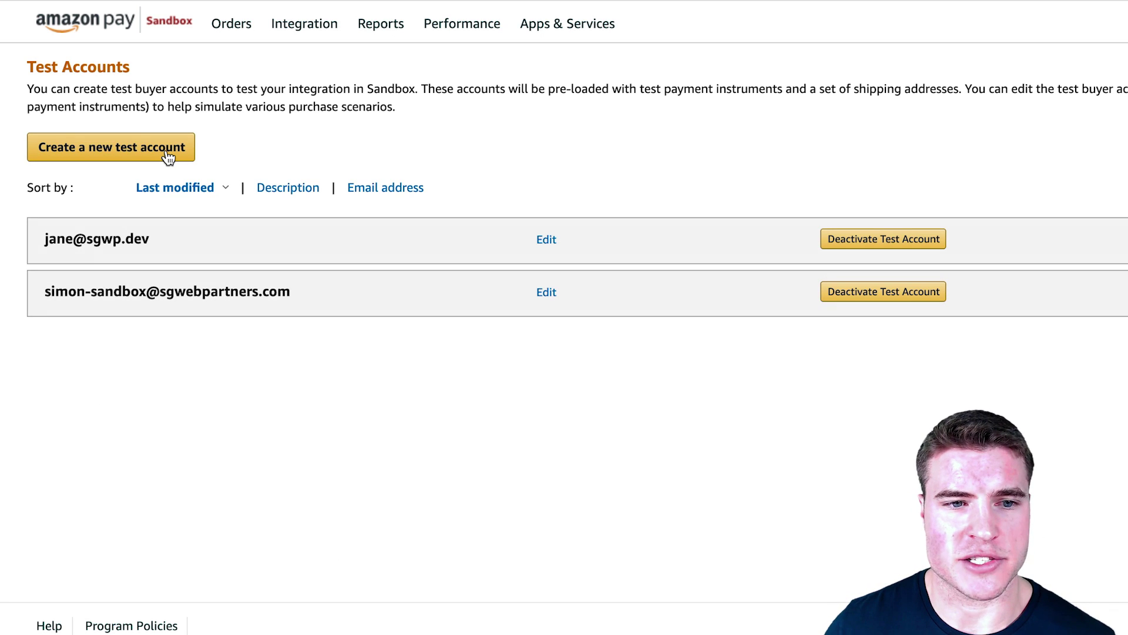
click(168, 156)
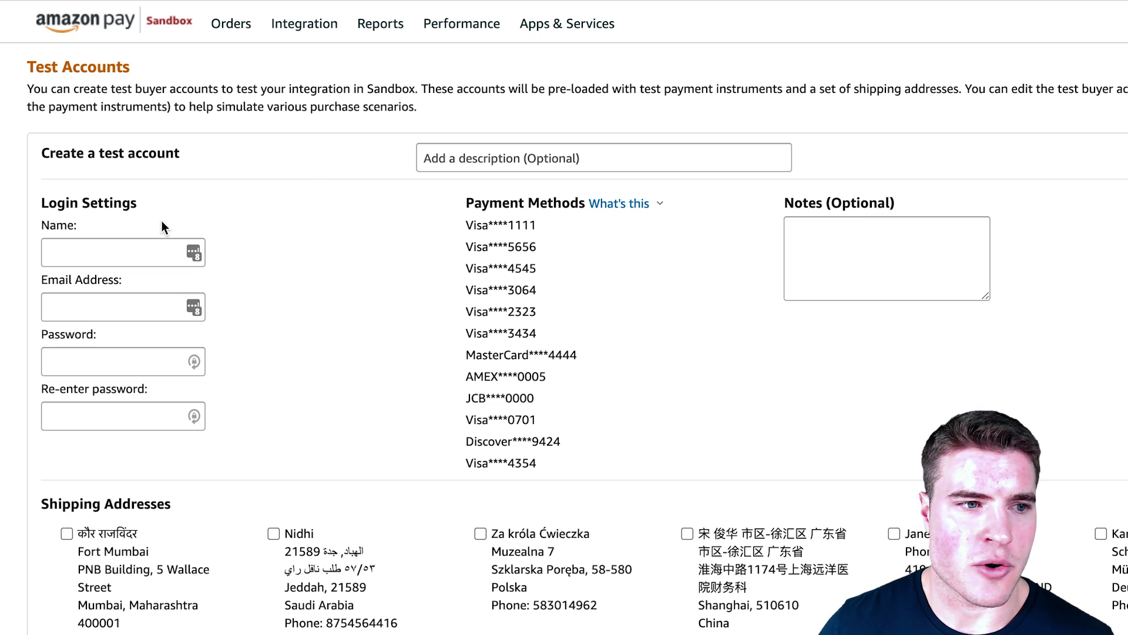
scroll(329, 269, down, 1)
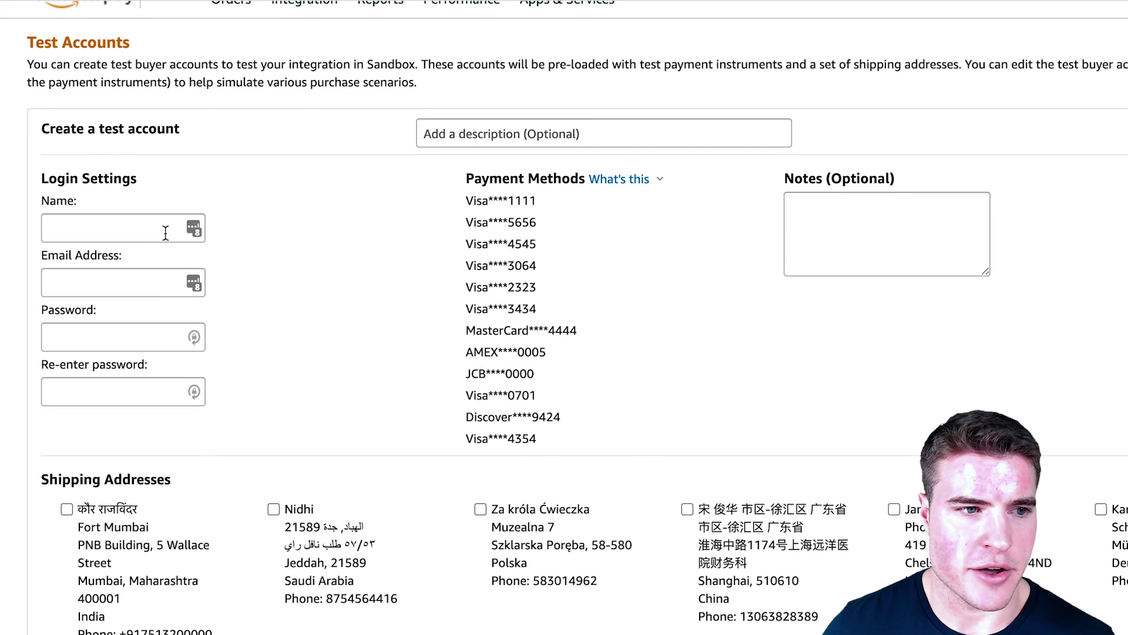
click(128, 230)
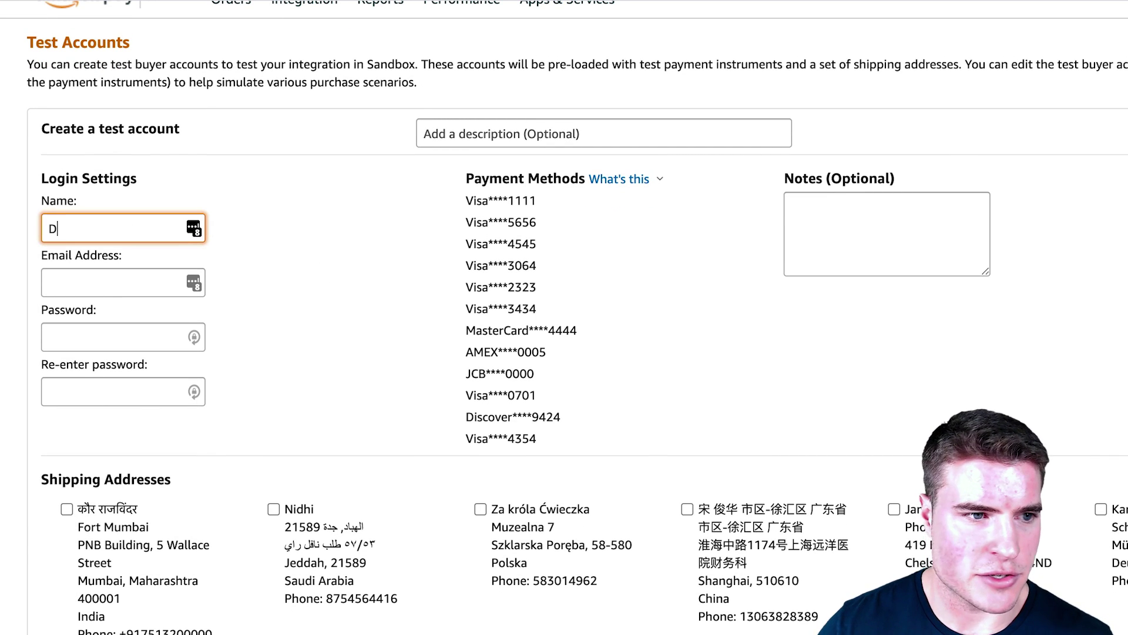
text(Donald Duck)
key(Tab)
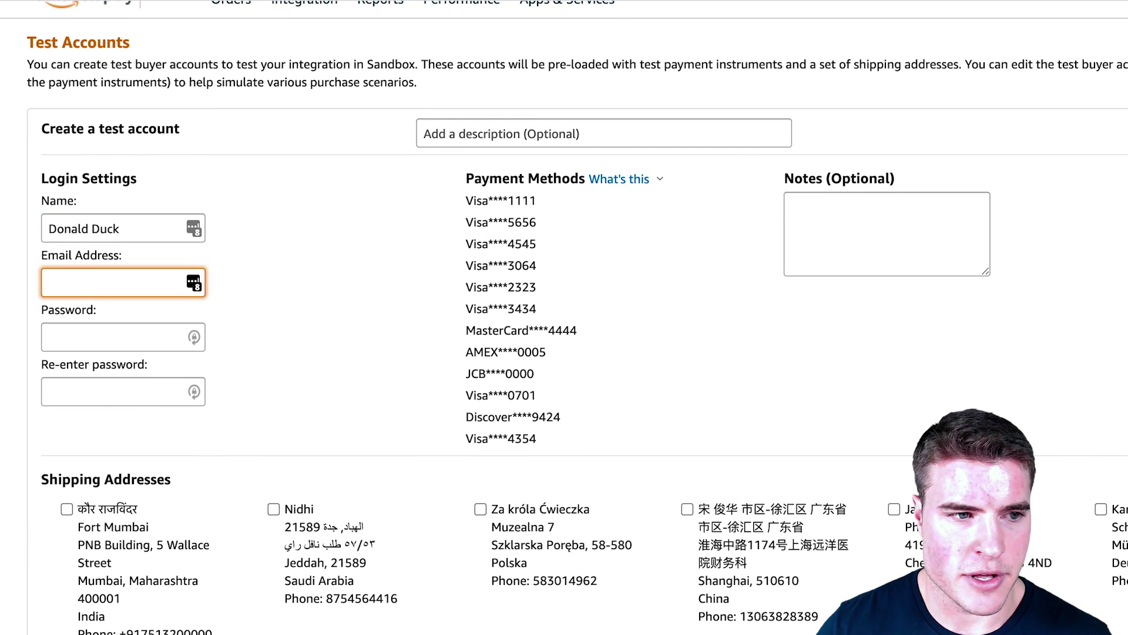
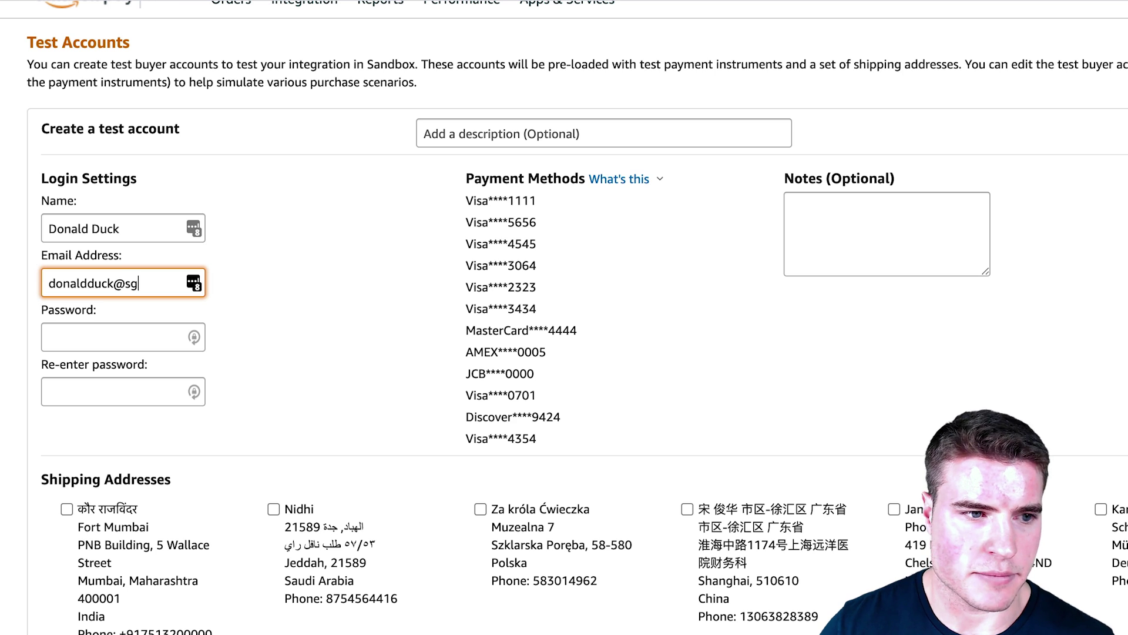
Step: Enter and confirm the test account password, then select the New York shipping address
click(127, 336)
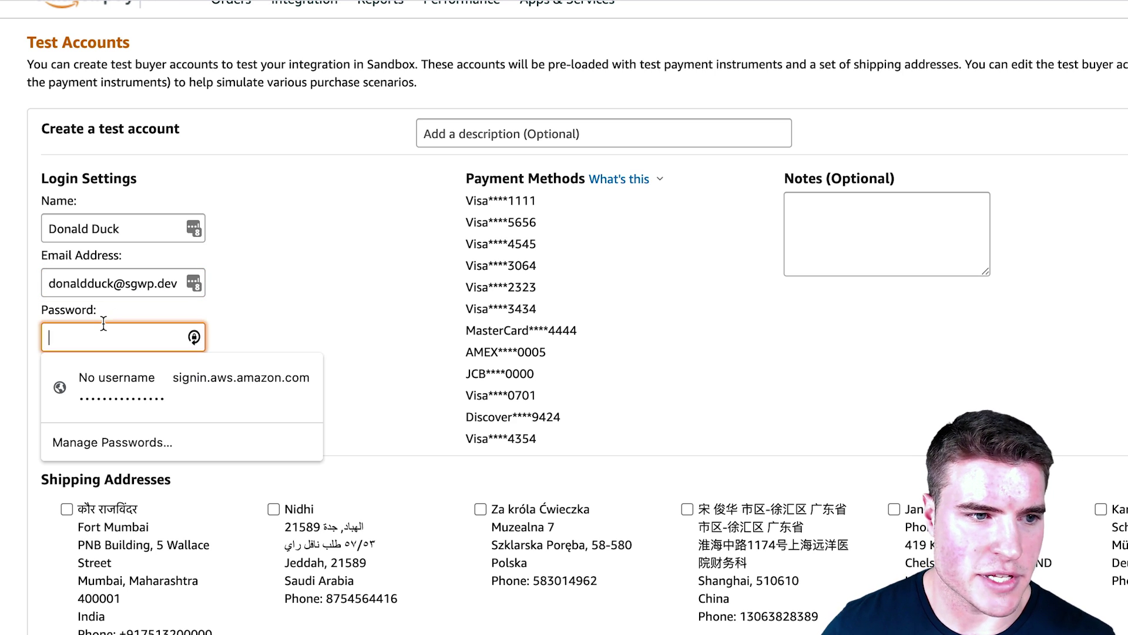
text(test)
key(BackSpace)
key(BackSpace)
key(BackSpace)
key(BackSpace)
key(BackSpace)
key(BackSpace)
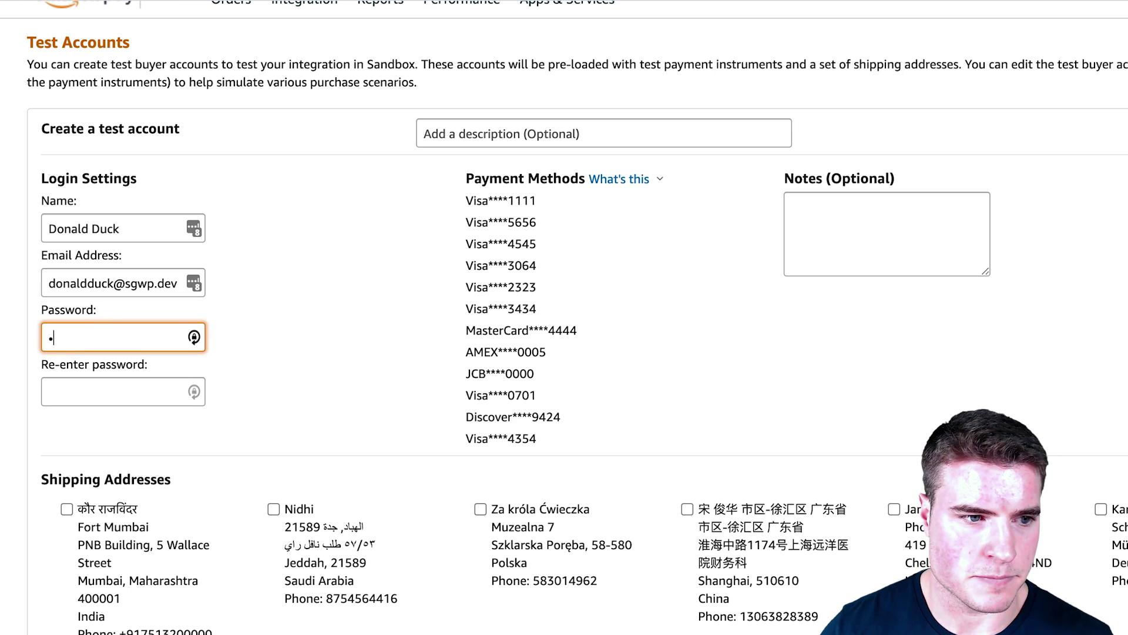
text(esting123)
key(Tab)
text(testing123)
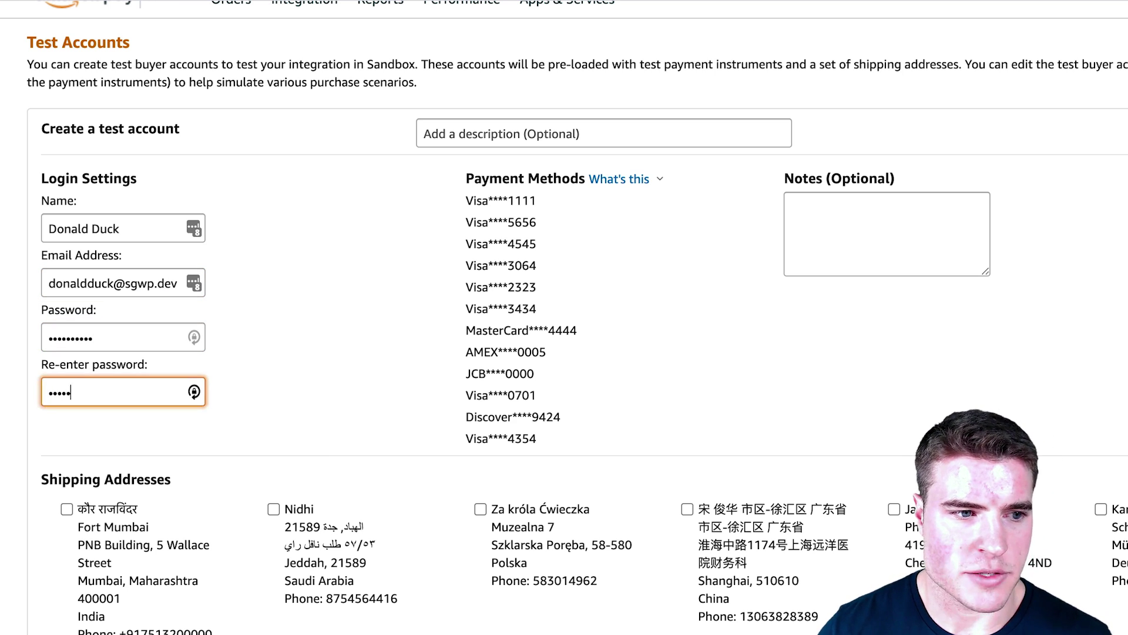
click(308, 304)
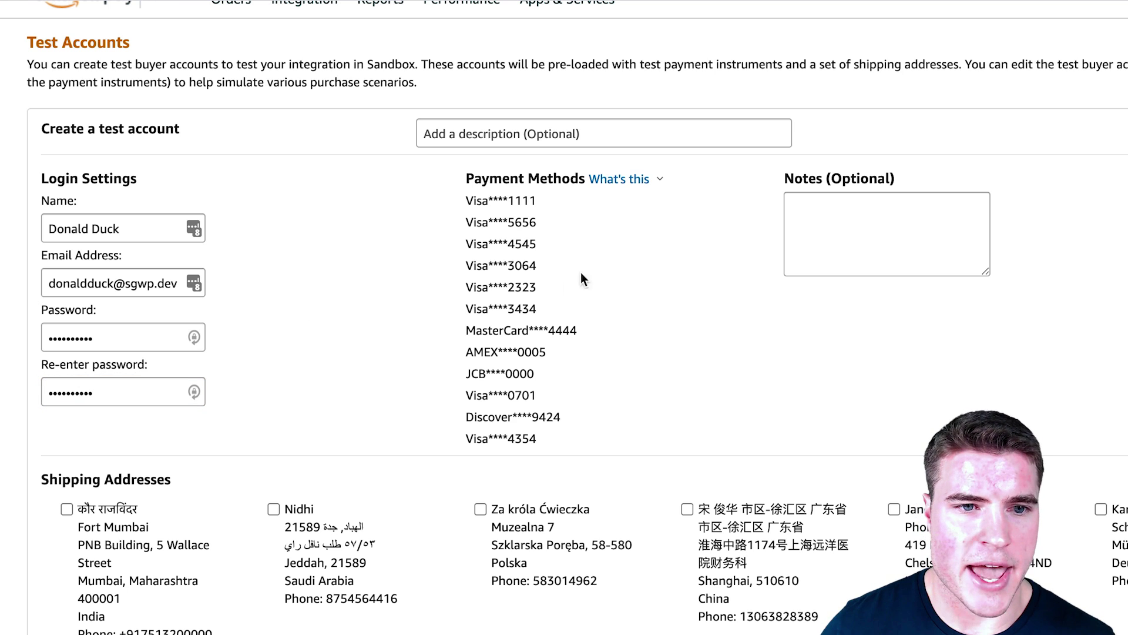
scroll(554, 501, down, 3)
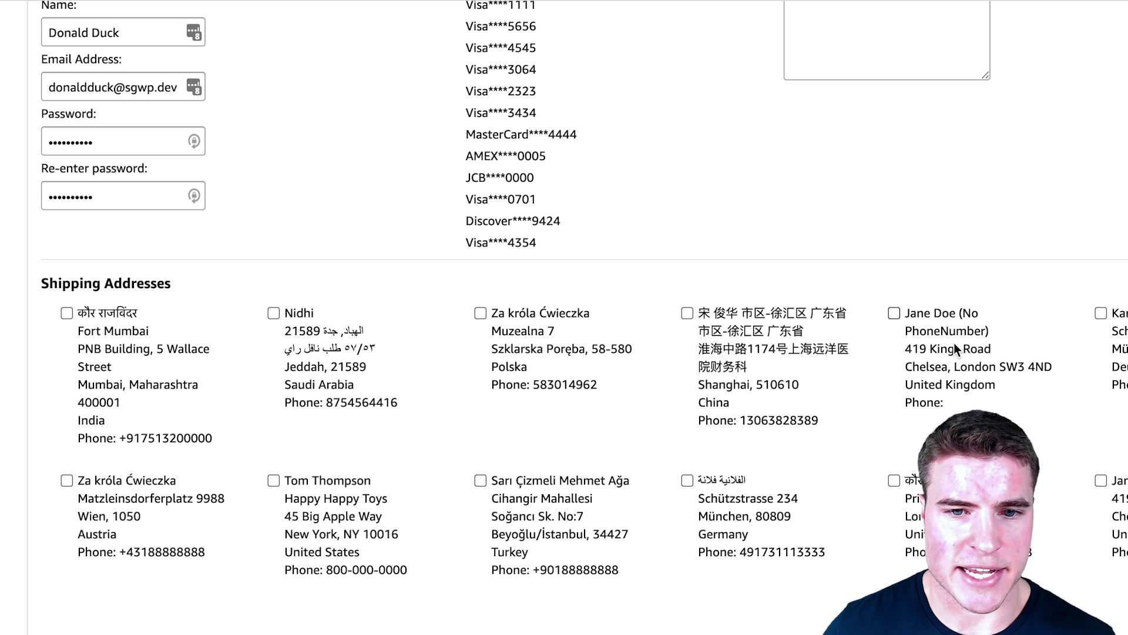
click(350, 482)
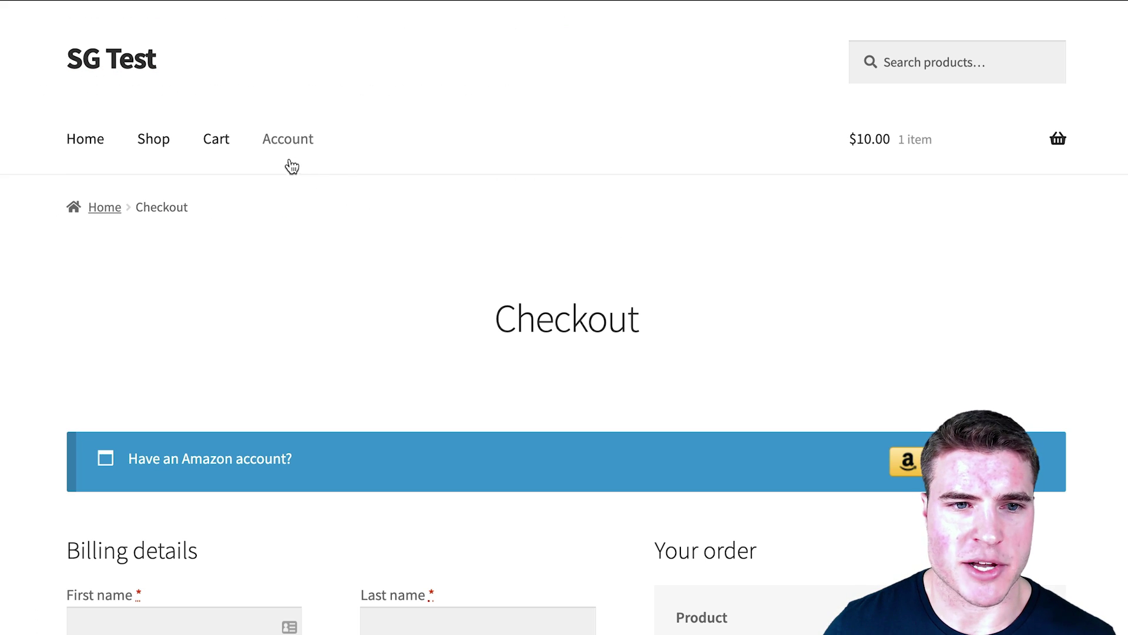
Step: Go back to the Cart and launch Login with Amazon from Cart totals
click(219, 141)
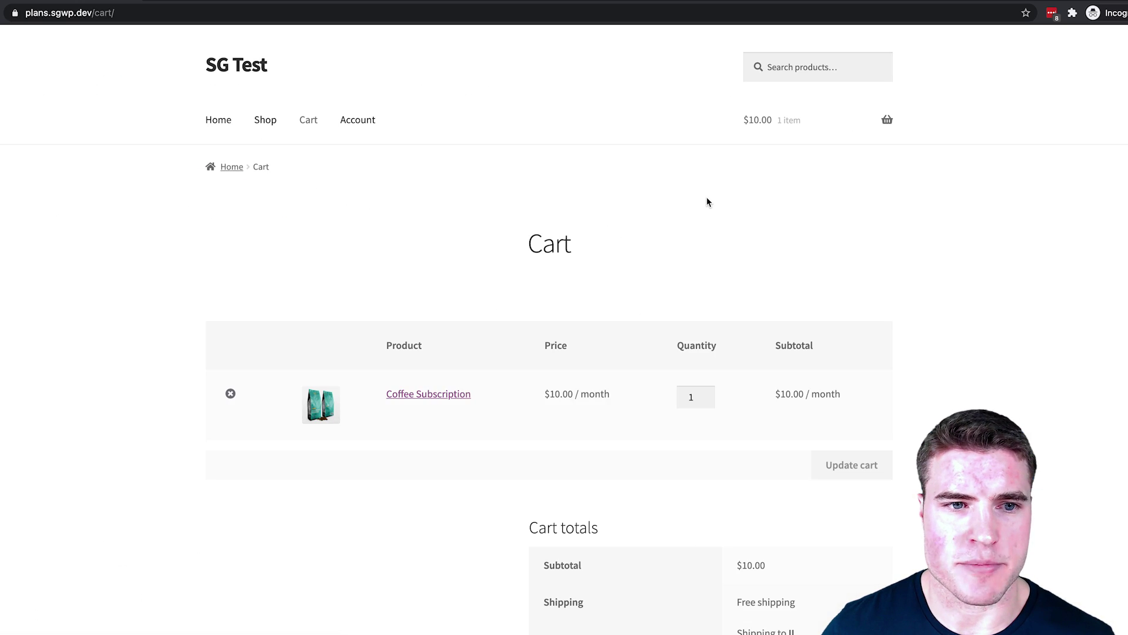
scroll(692, 222, down, 8)
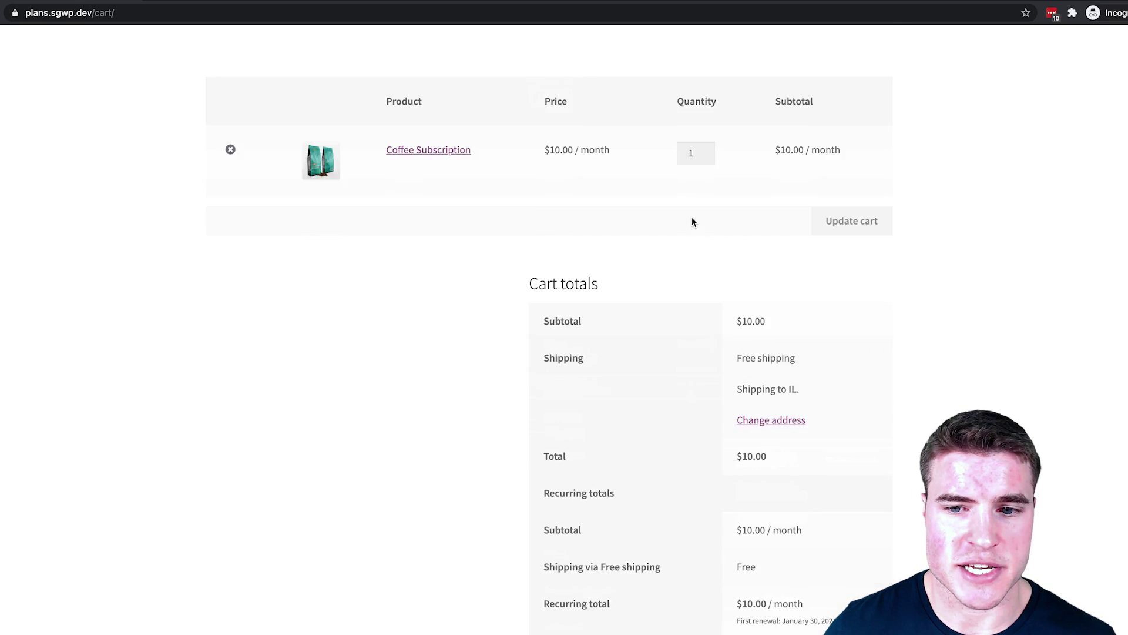
click(838, 517)
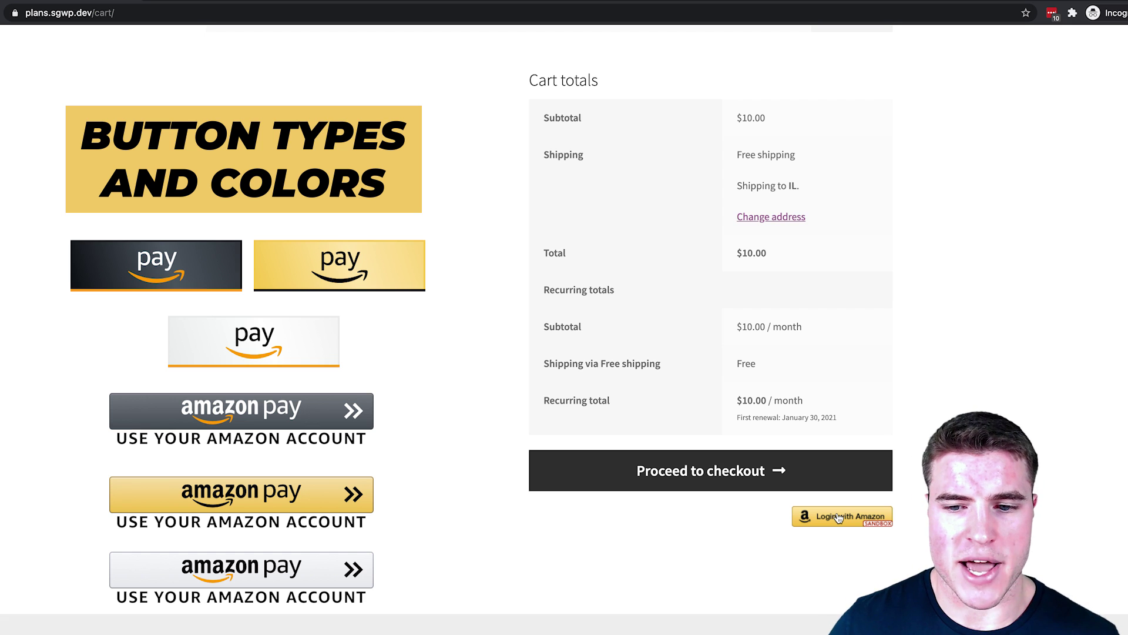
click(838, 517)
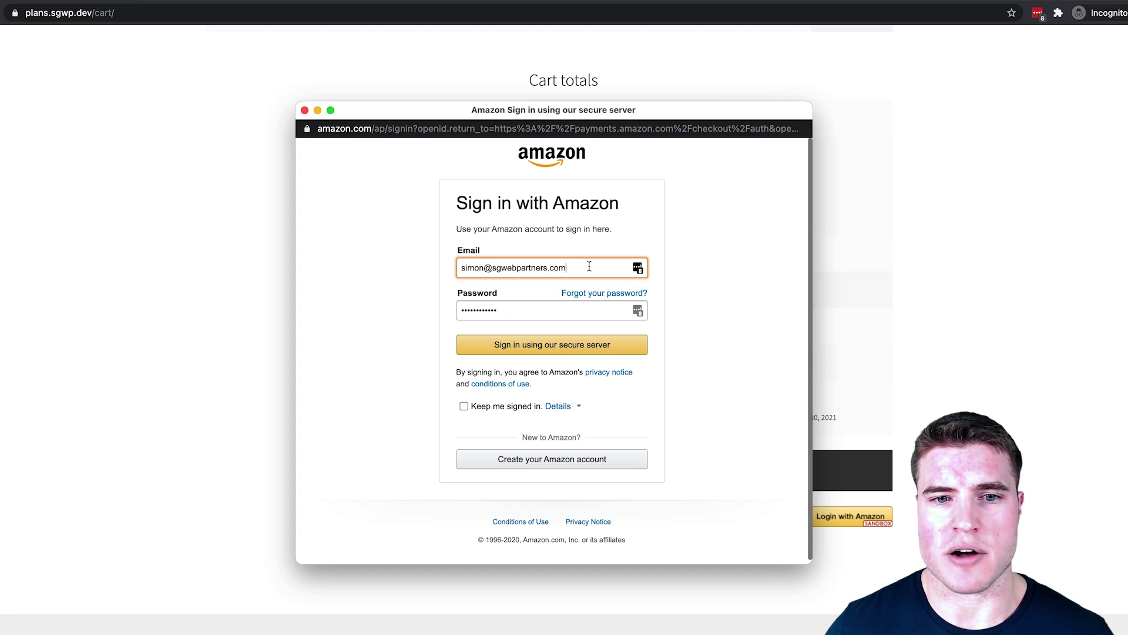
Step: Sign in with the sandbox buyer's e-mail and password, then approve sharing details with the store
triple_click(589, 267)
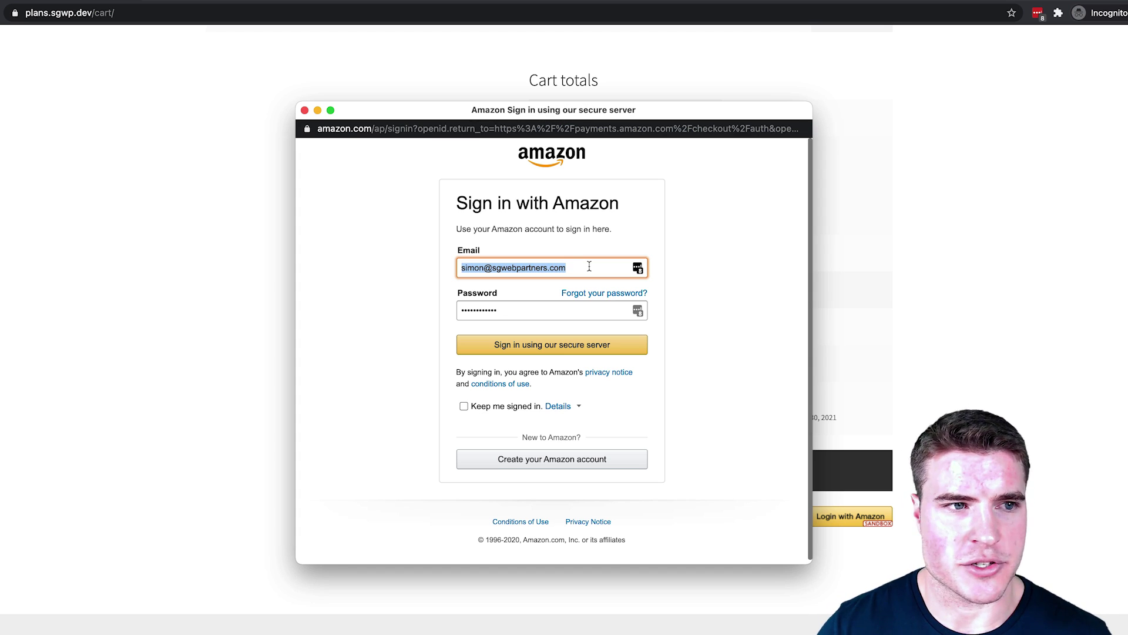
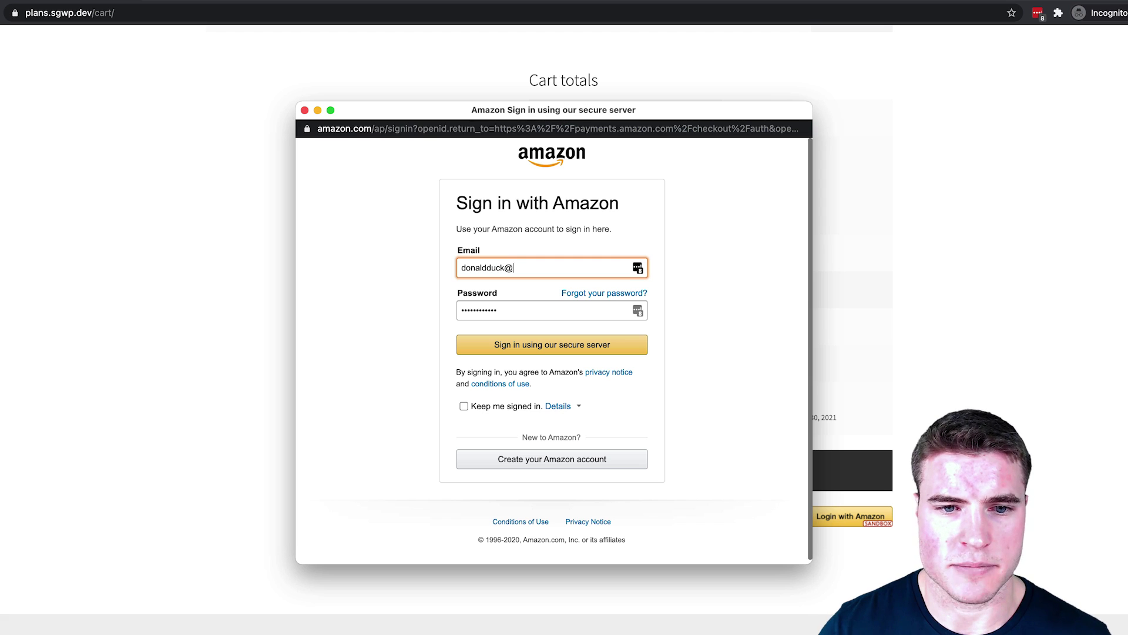
key(Tab)
text(donaldduck)
click(573, 346)
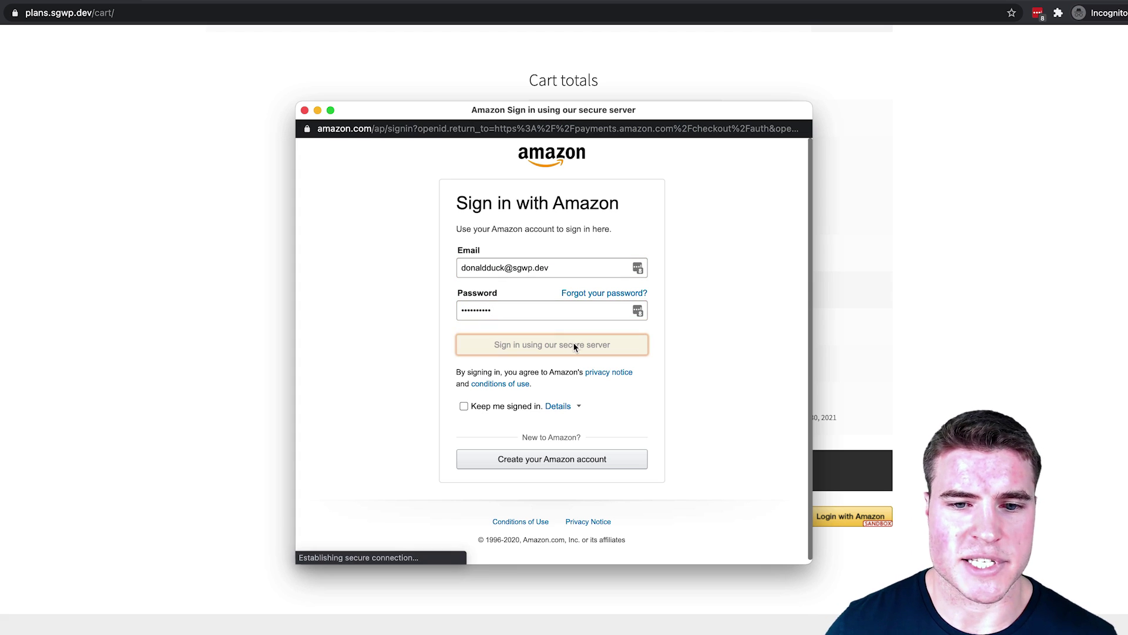
click(561, 370)
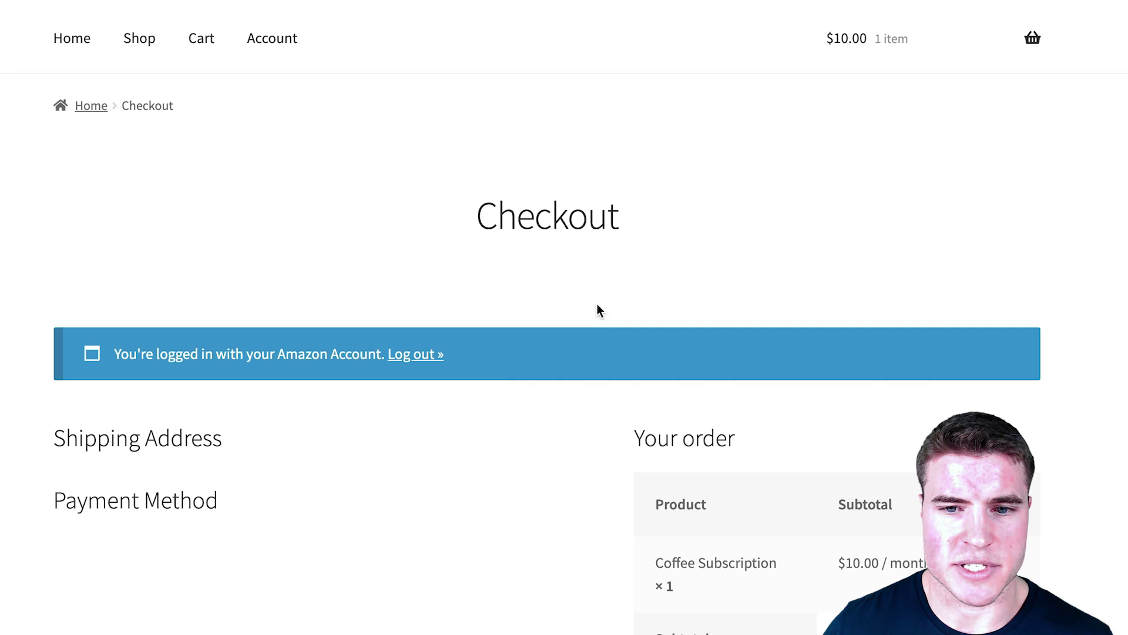
Step: Pay with the sandbox Visa card and ship to the Chicago test address
scroll(729, 264, down, 6)
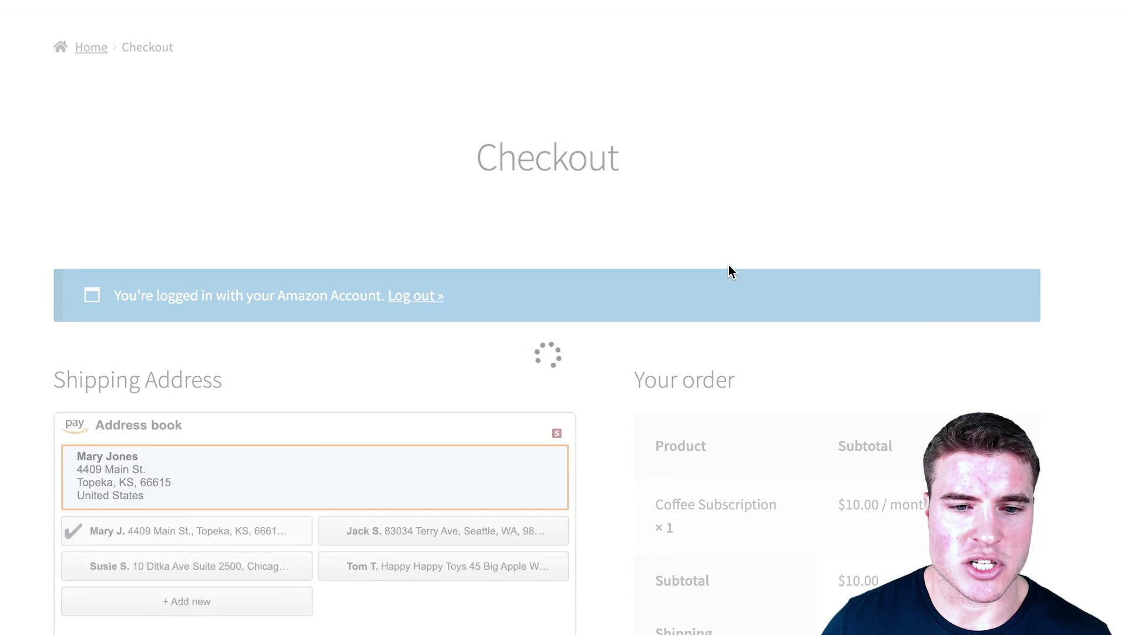
scroll(725, 270, down, 2)
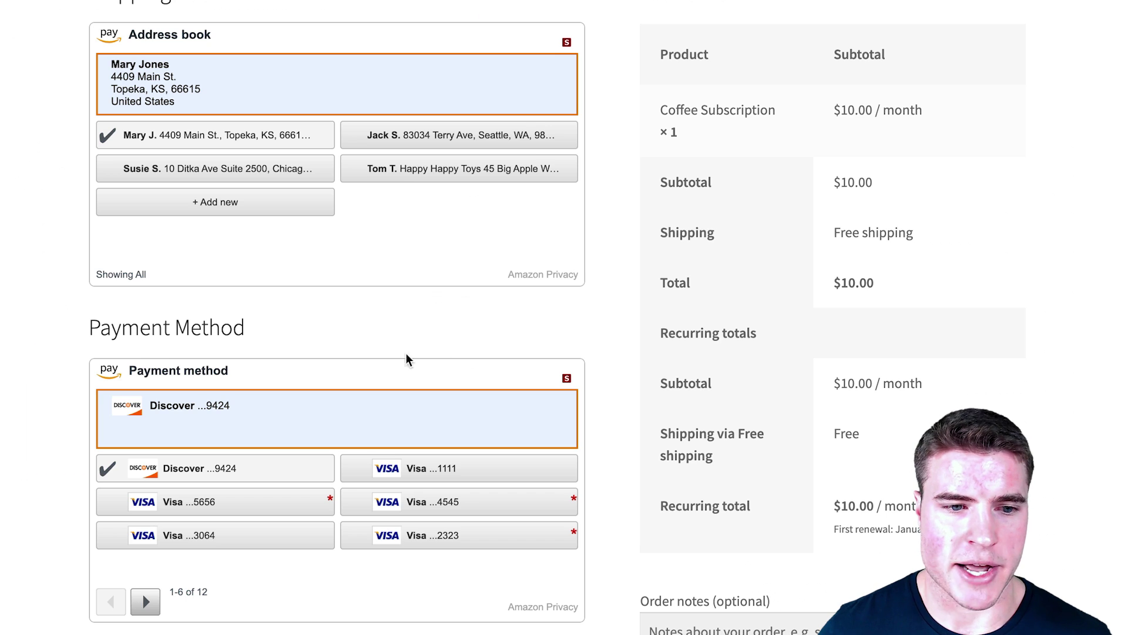
scroll(411, 358, down, 1)
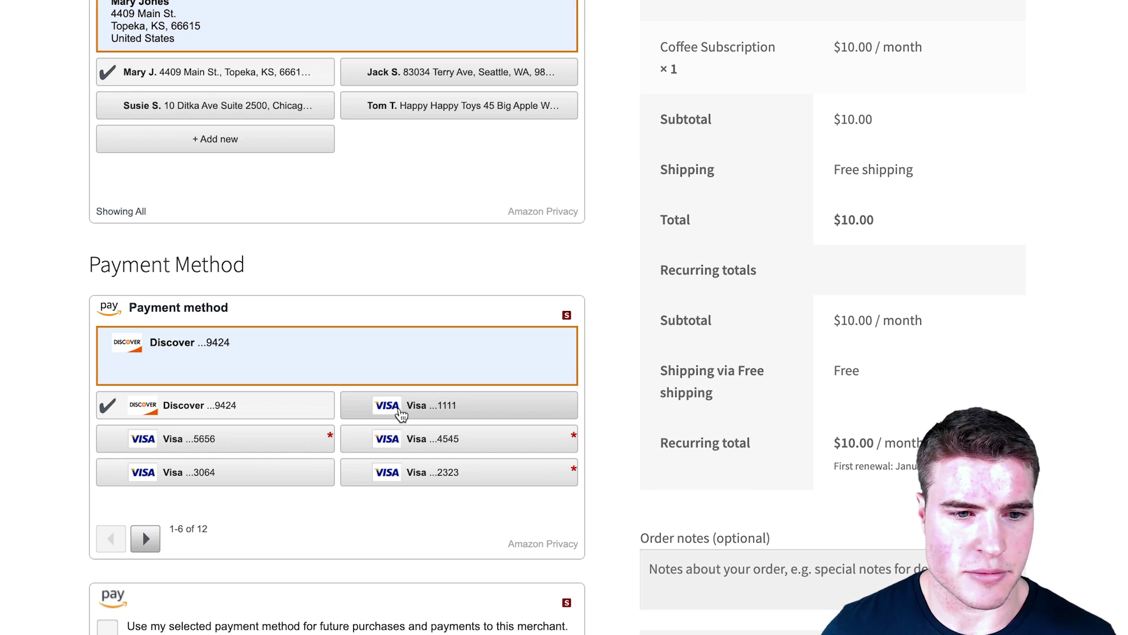
click(401, 413)
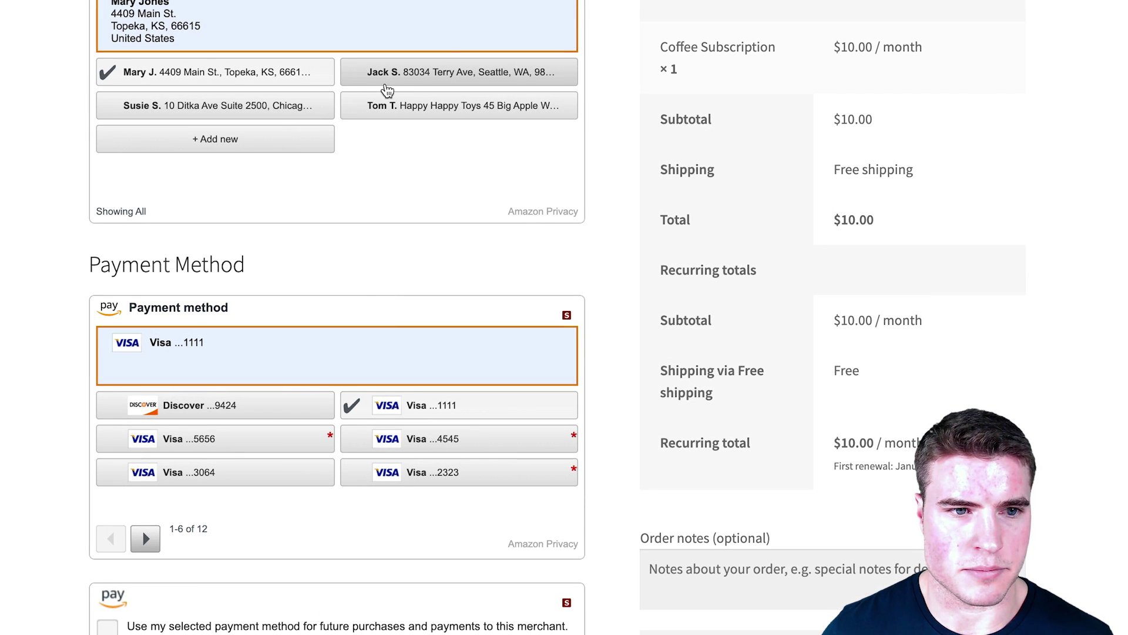
click(316, 114)
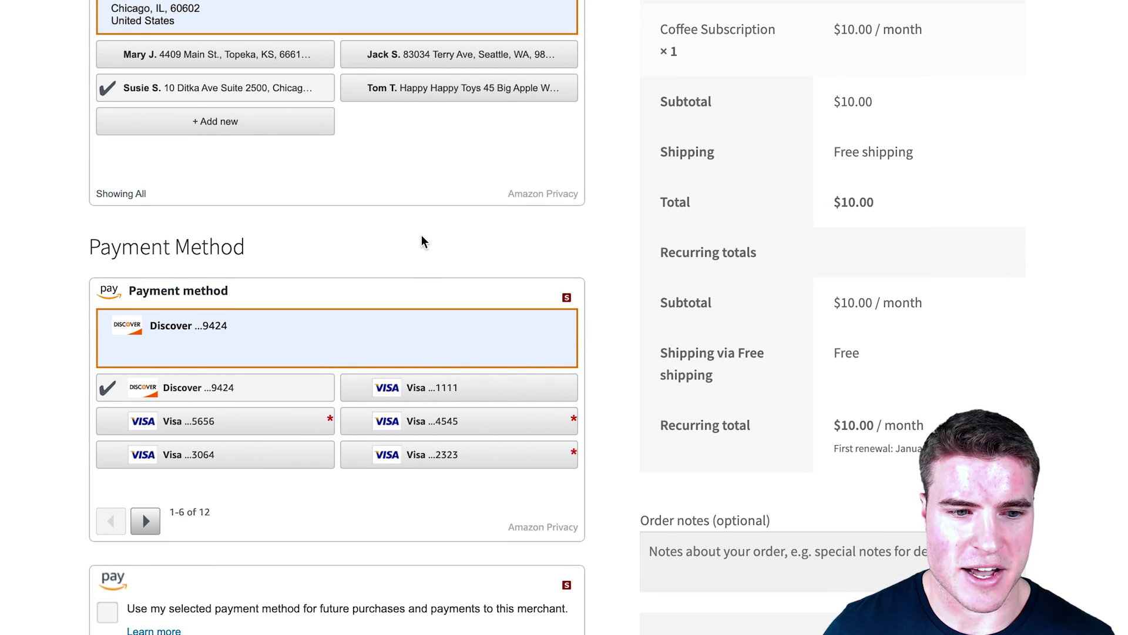
Step: Show the remaining saved cards and allow the payment method for future payments
click(146, 520)
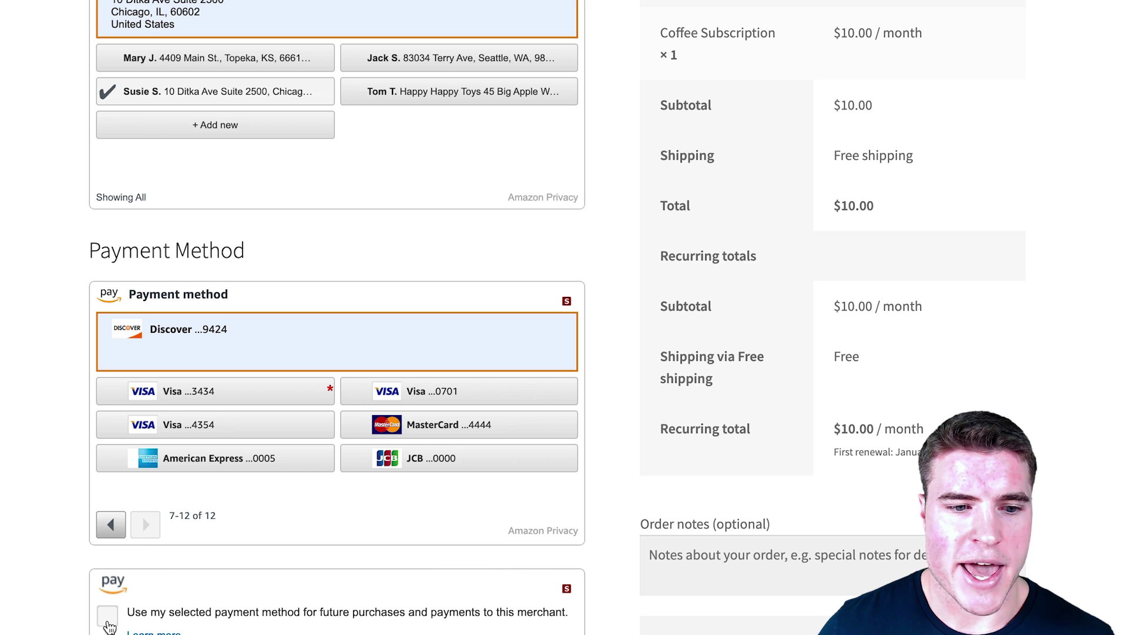
scroll(109, 627, down, 2)
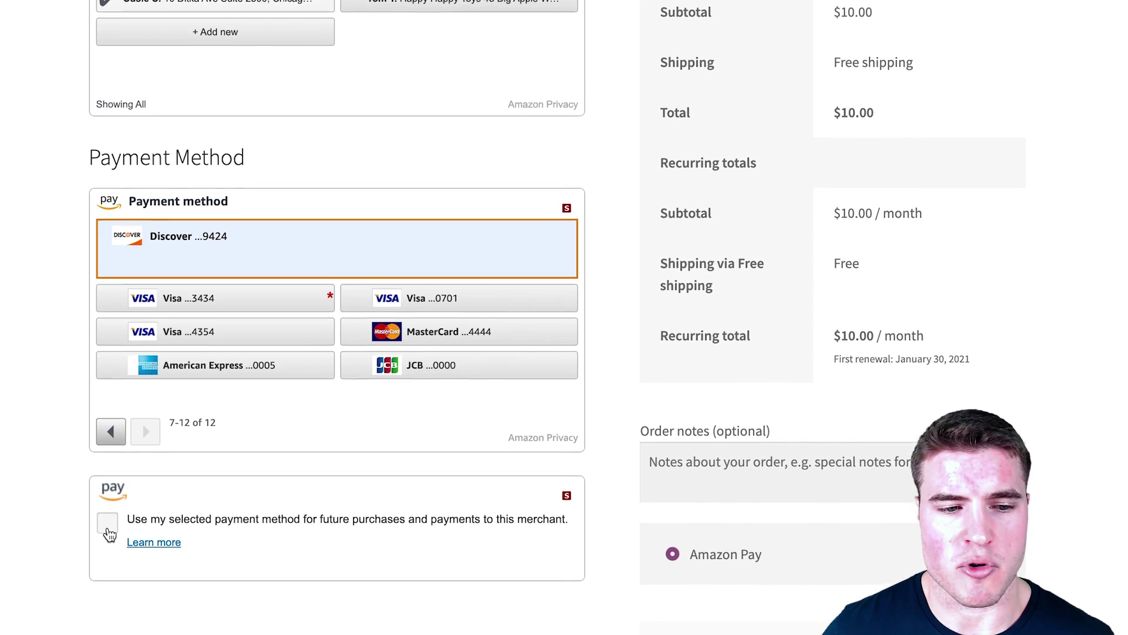
click(108, 516)
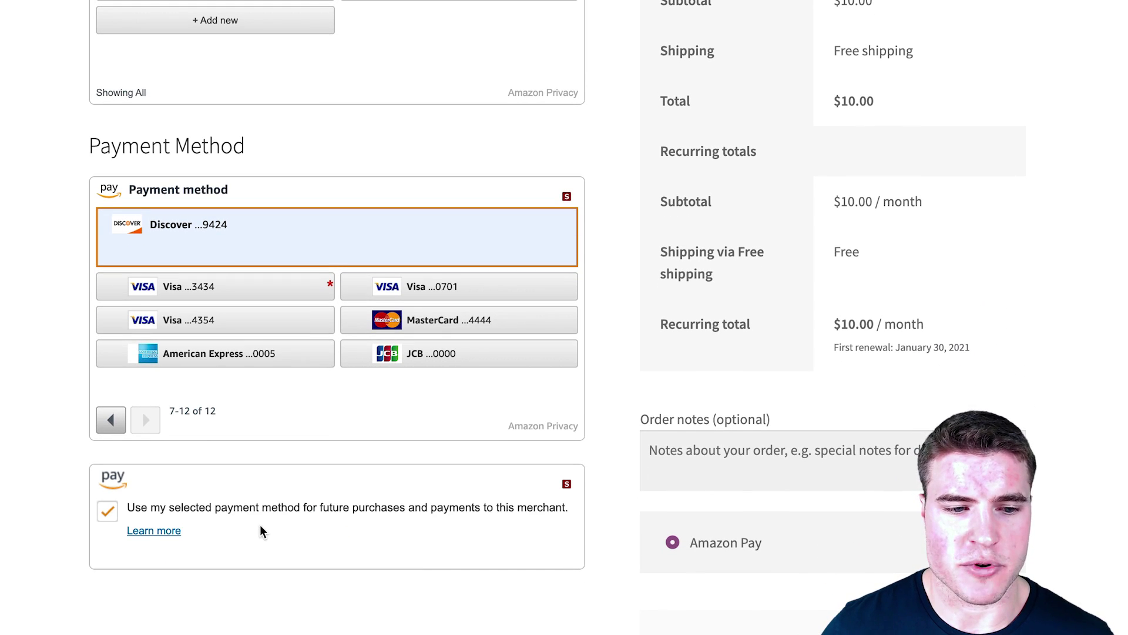
scroll(370, 541, down, 1)
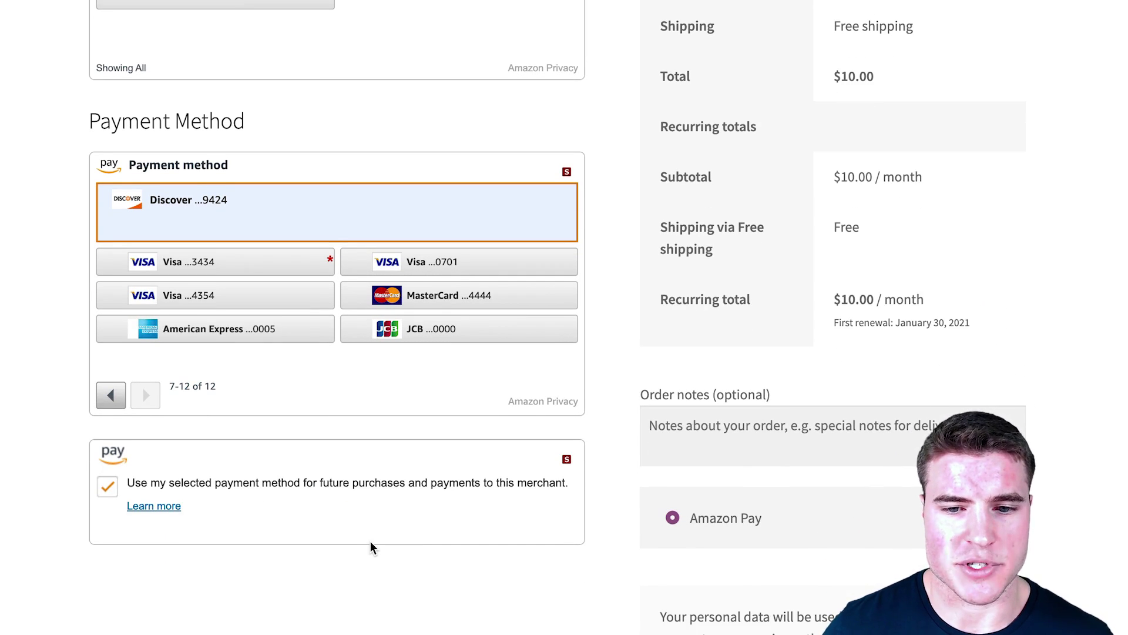
scroll(370, 541, down, 1)
scroll(371, 542, down, 1)
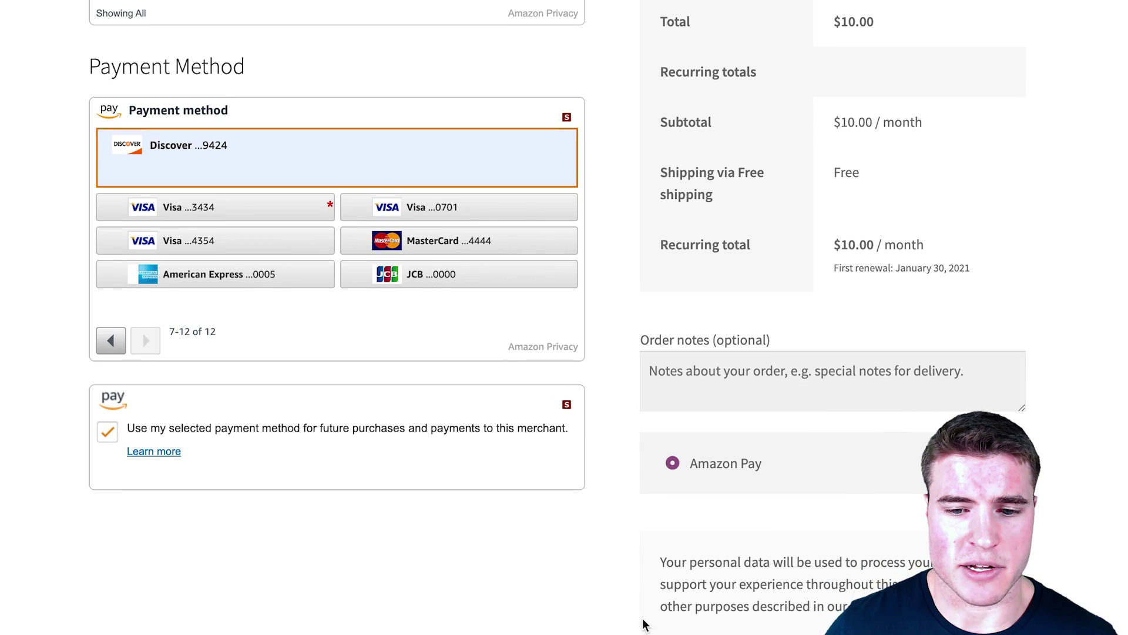
scroll(685, 563, down, 2)
click(684, 562)
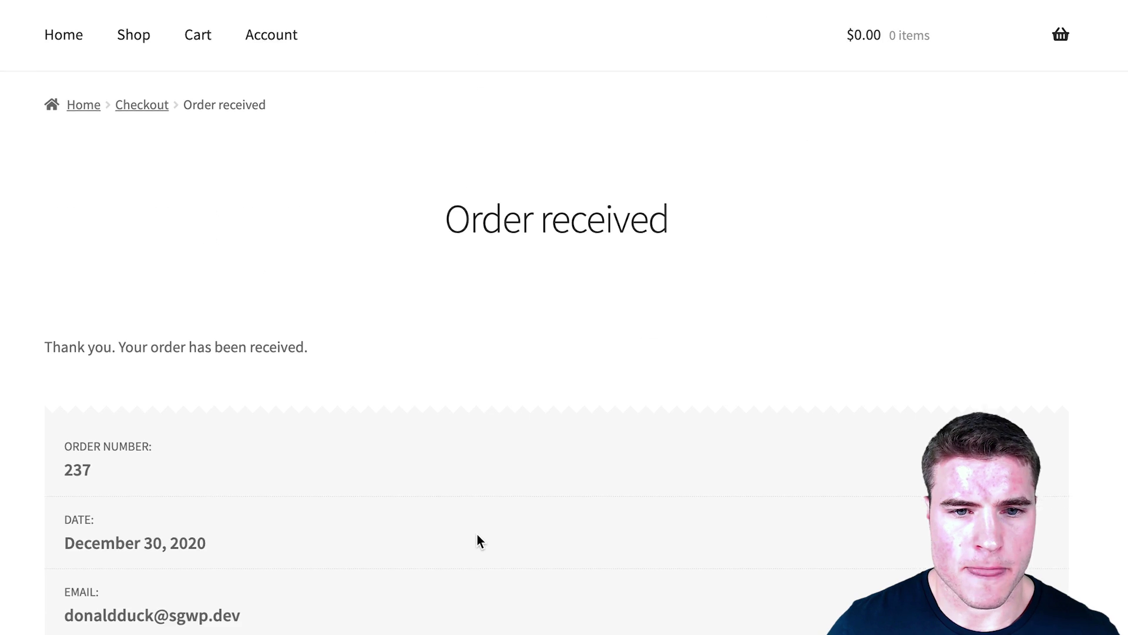
scroll(477, 534, down, 5)
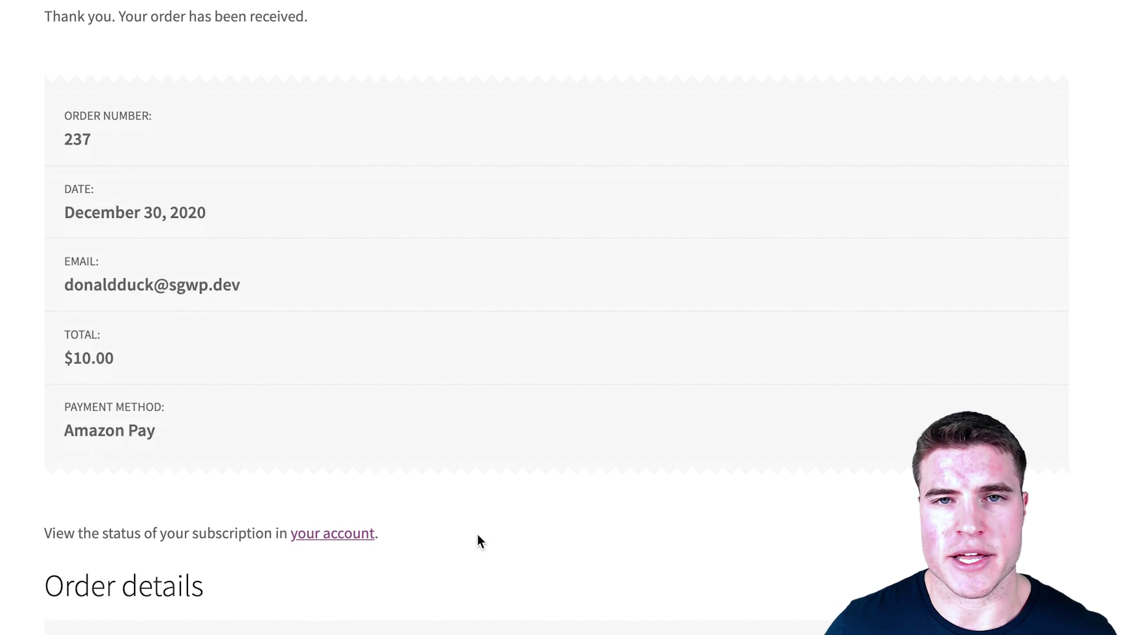
scroll(478, 535, up, 2)
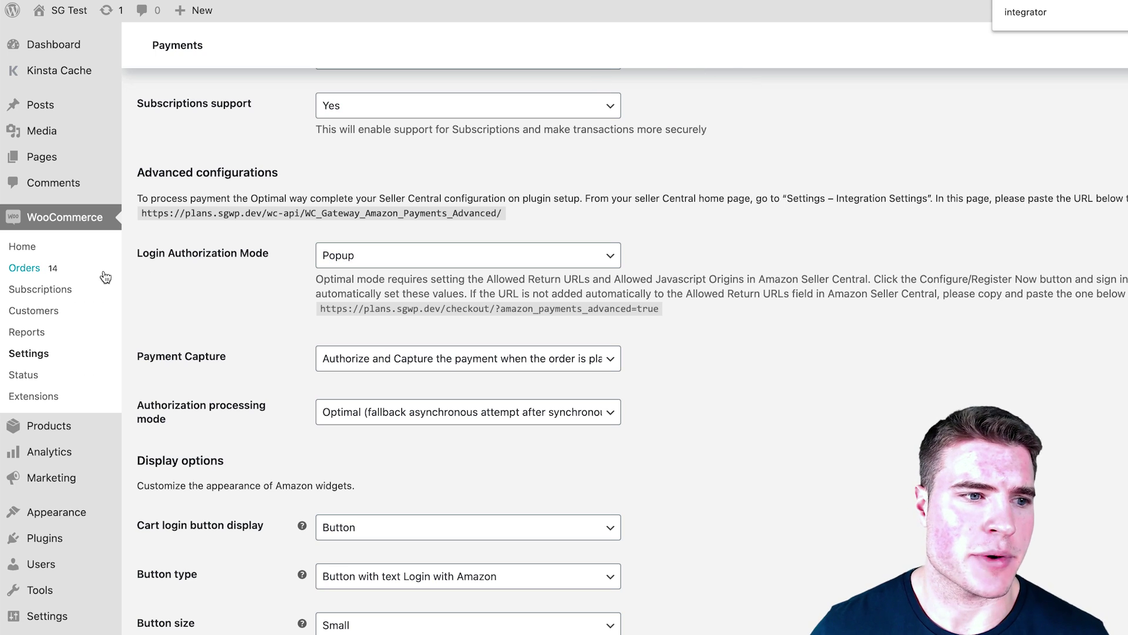
Step: Open the newest Amazon Pay order, select its authorization ID in Order notes, then go to WooCommerce Settings
click(105, 277)
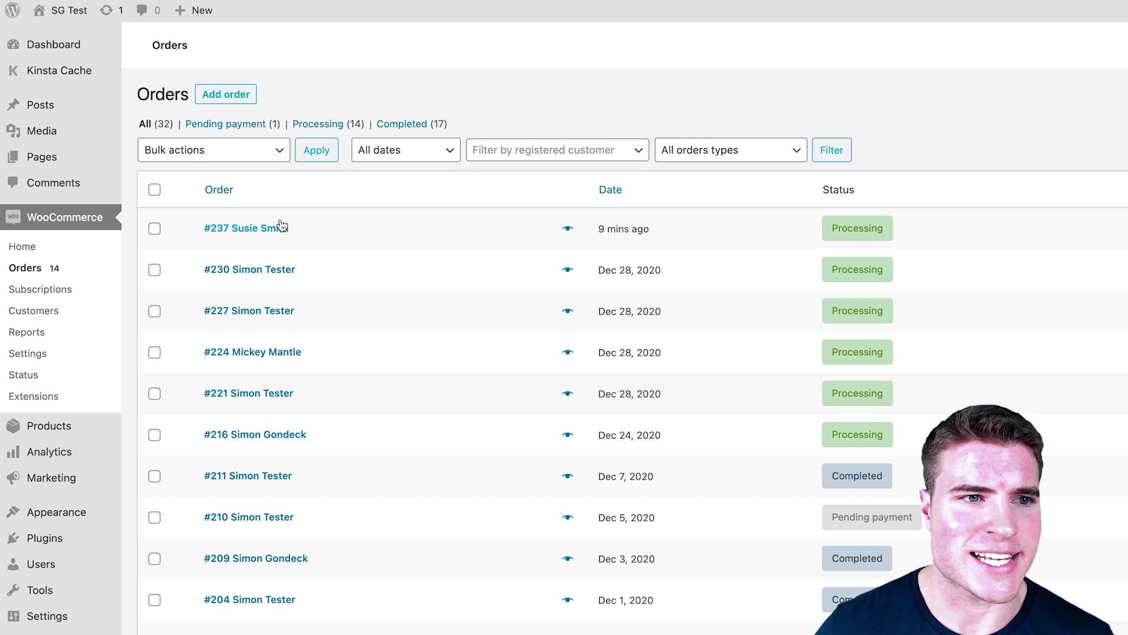
click(277, 228)
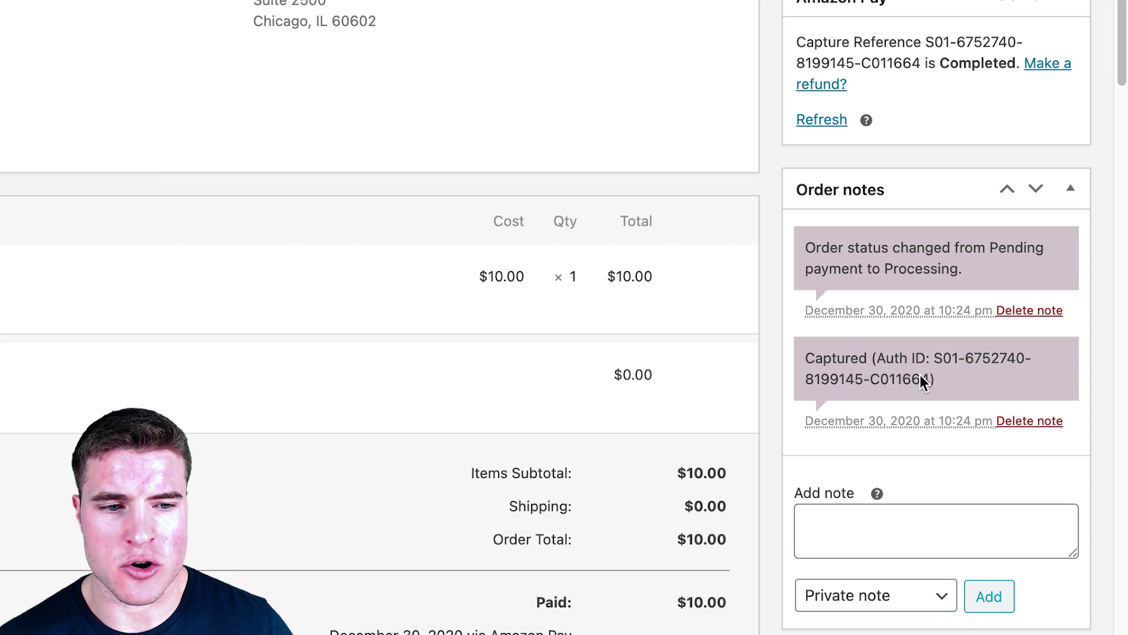
drag(929, 379, 934, 352)
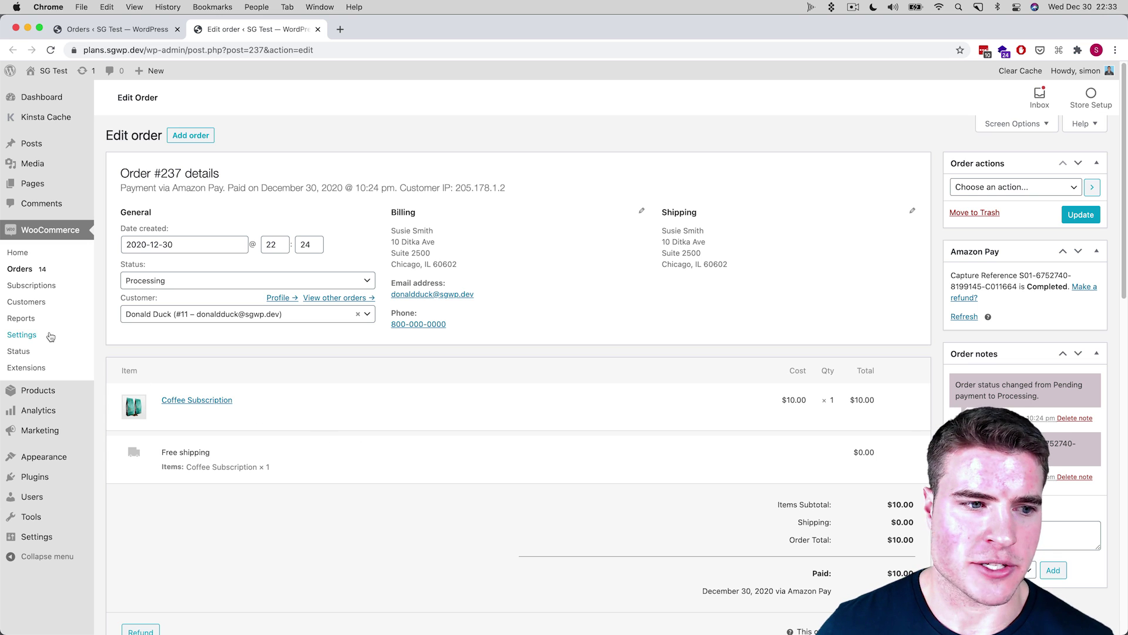
click(64, 334)
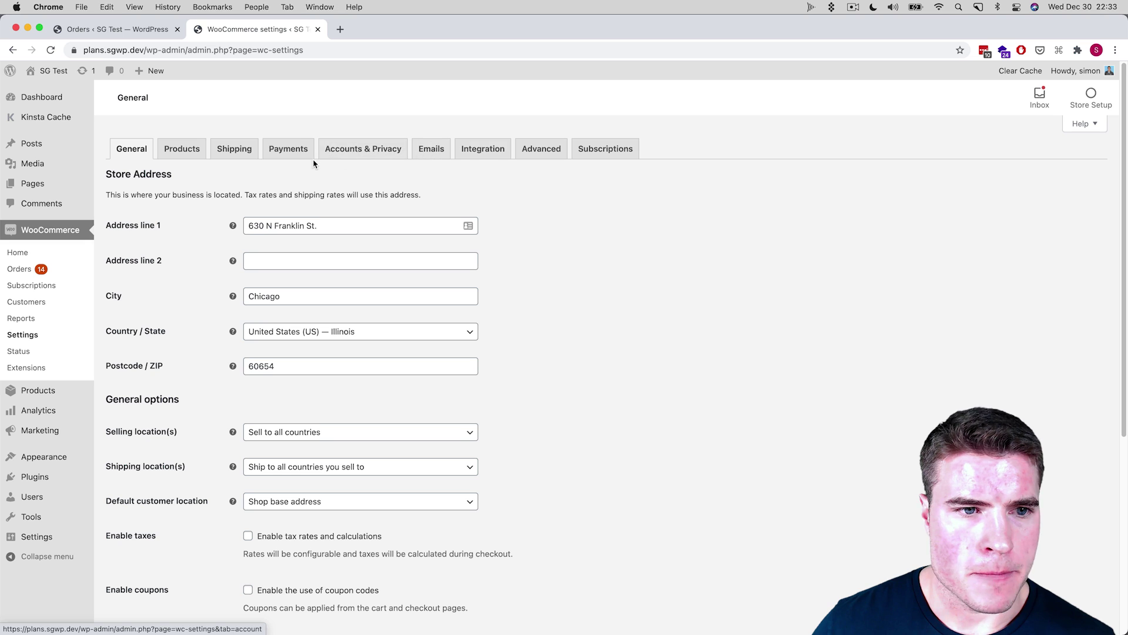
Step: Open the Amazon Pay gateway from Payments and select its merchant URL under Advanced configurations
click(294, 153)
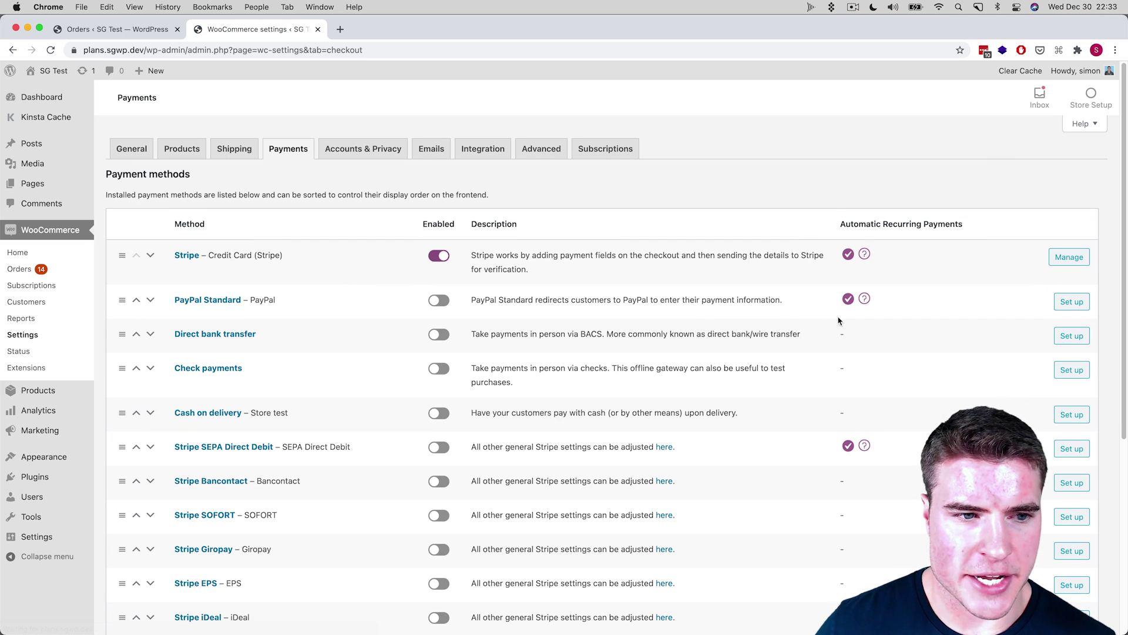
scroll(846, 329, down, 5)
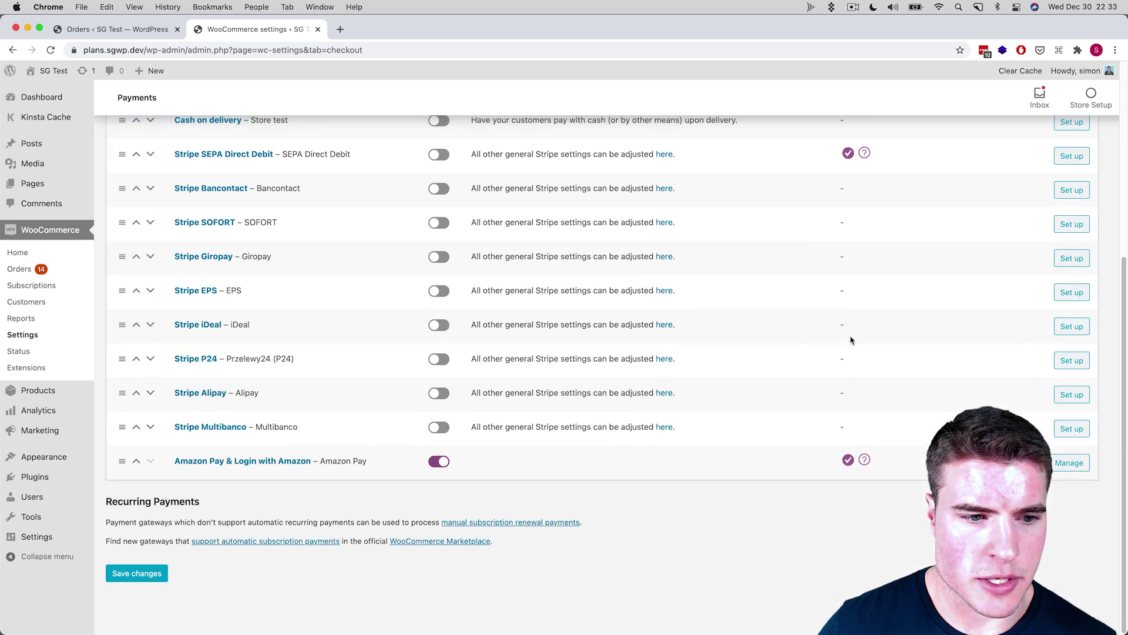
click(1064, 461)
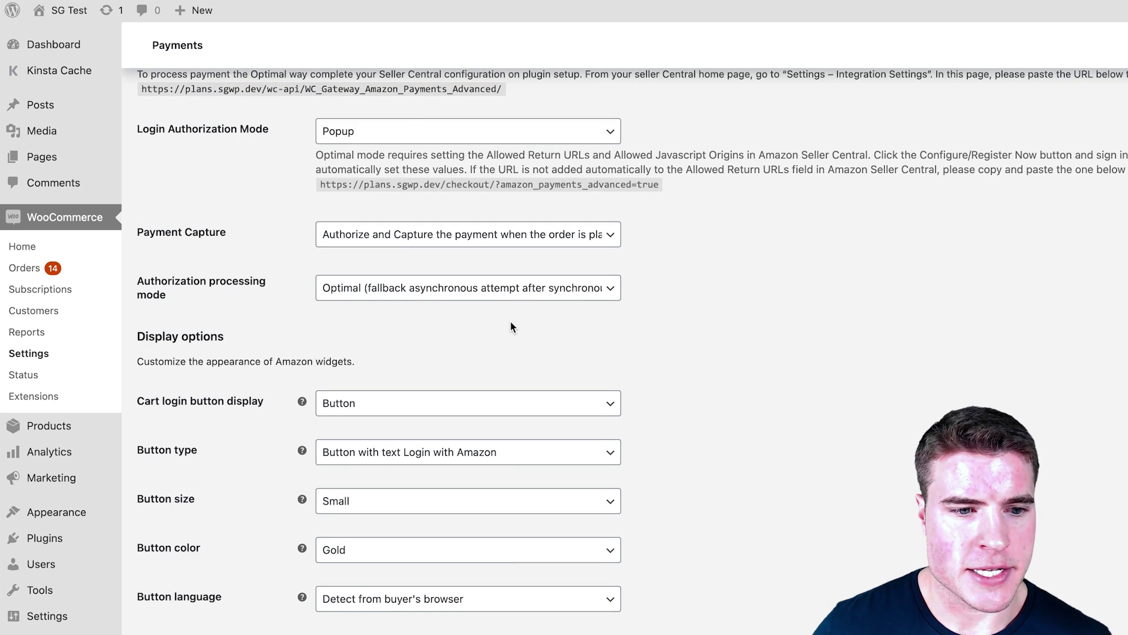
scroll(511, 326, up, 1)
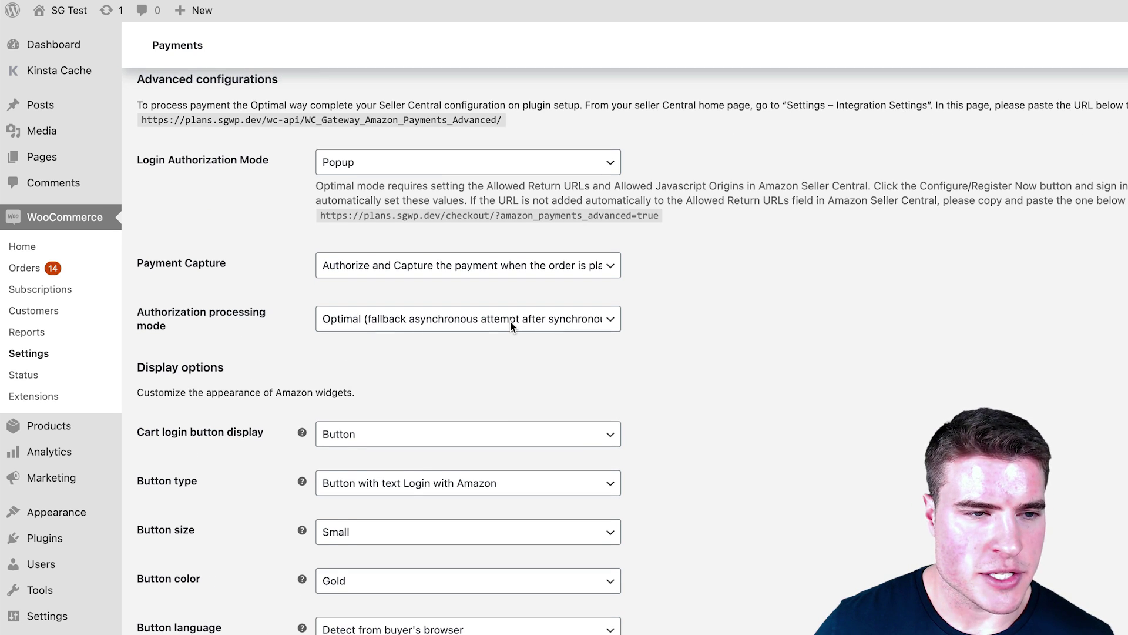
scroll(511, 326, up, 1)
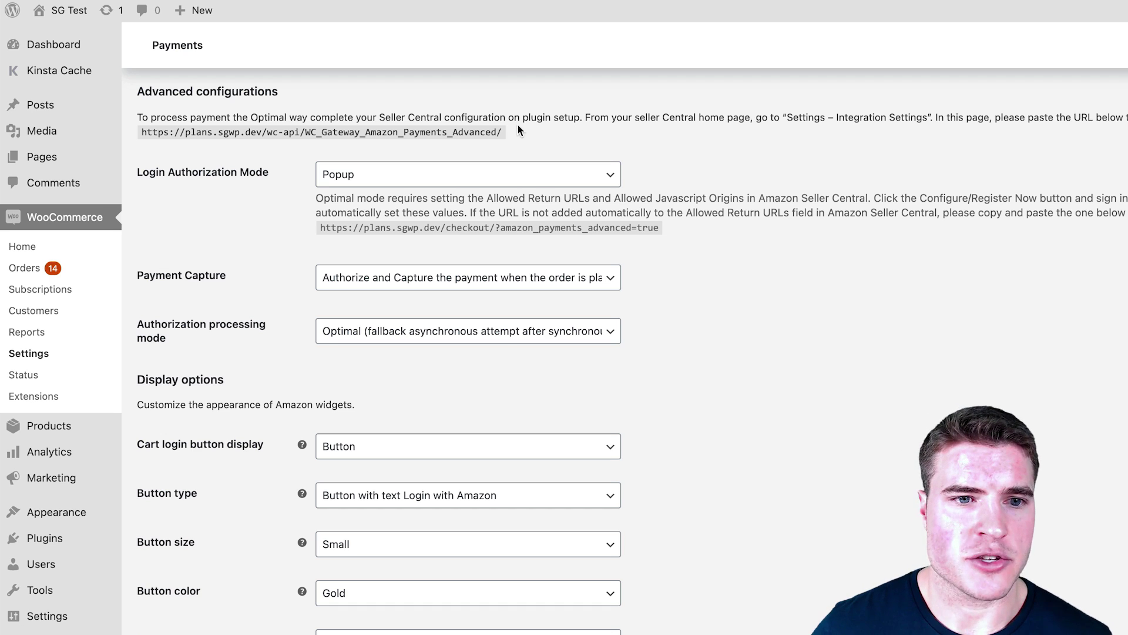
drag(502, 127, 144, 129)
key(ctrl+c)
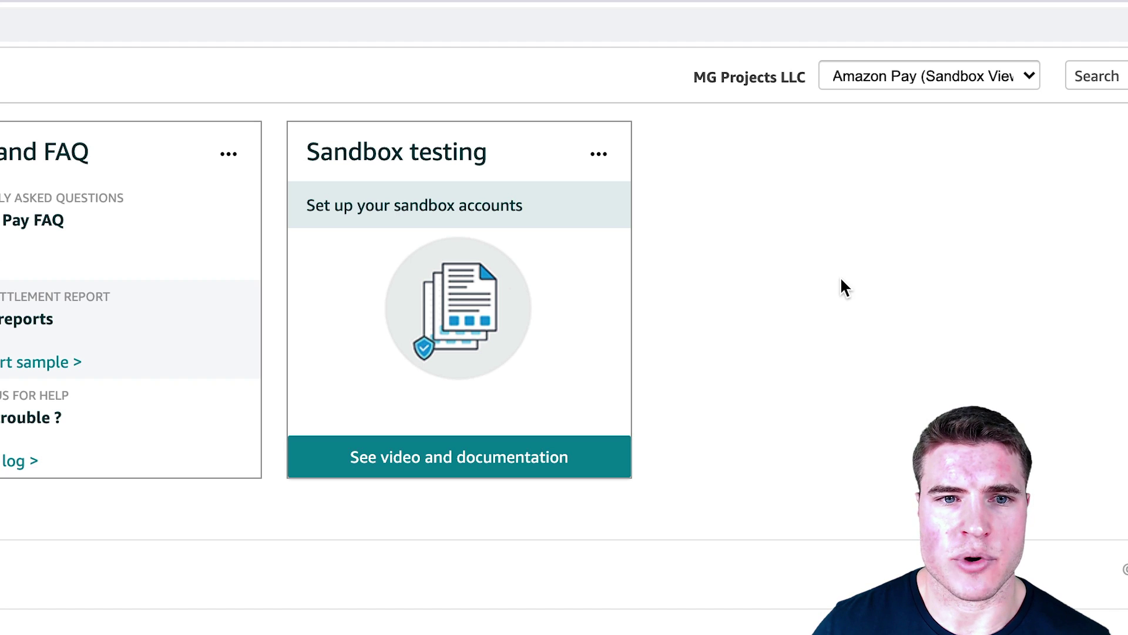
Step: On the production account, set the IPN Merchant URL to the store's WC_Gateway_Amazon_Payments_Advanced callback and update
click(881, 82)
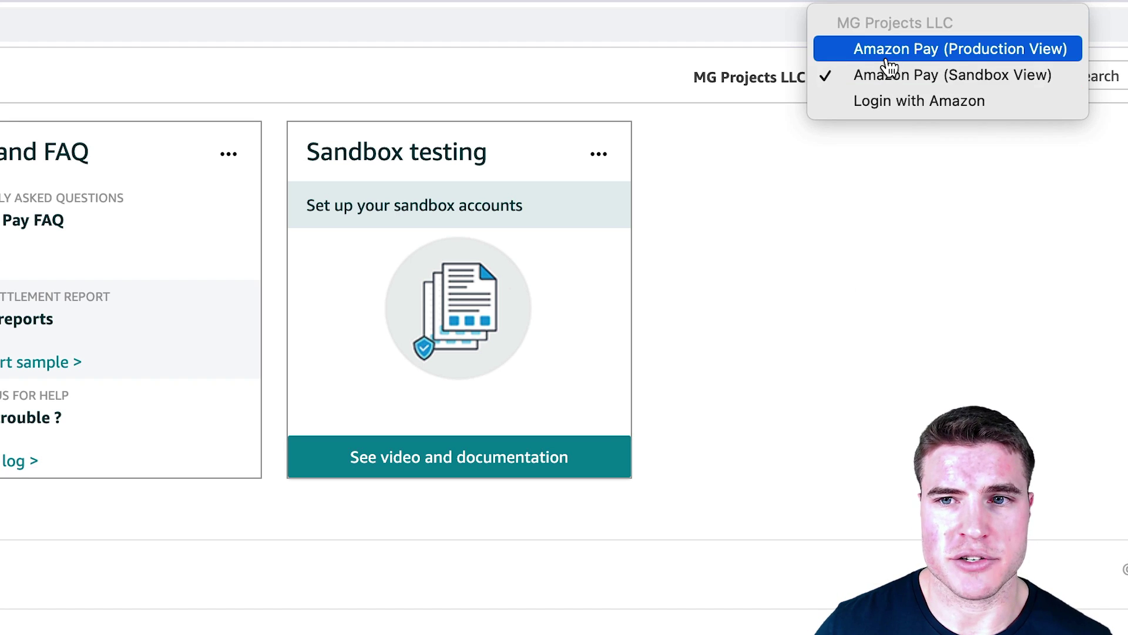
click(888, 58)
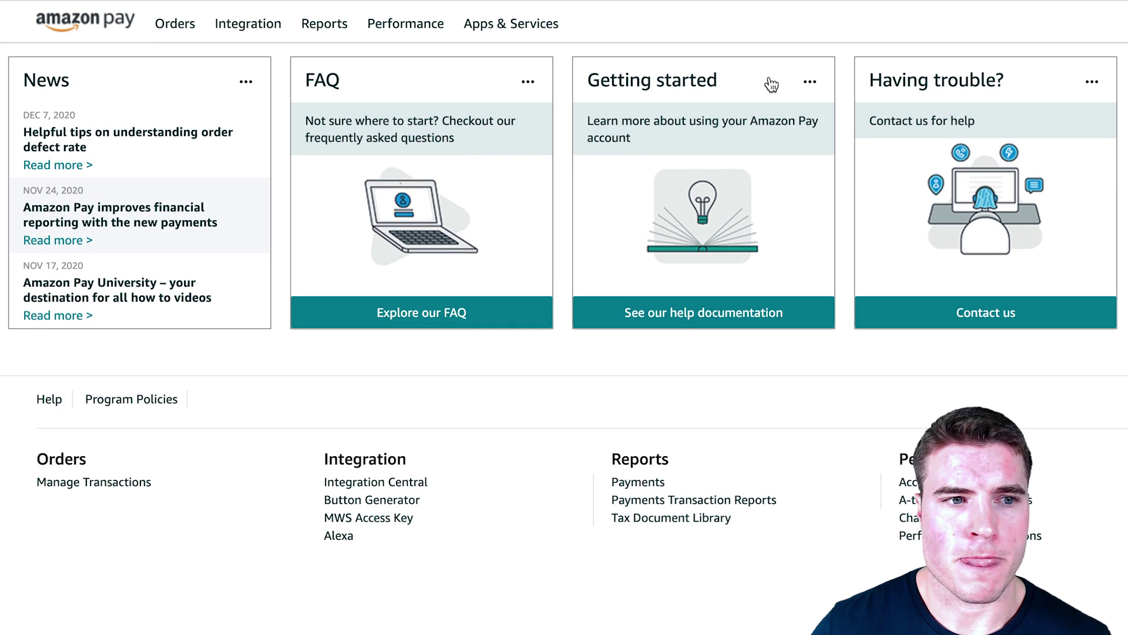
mouse_move(270, 37)
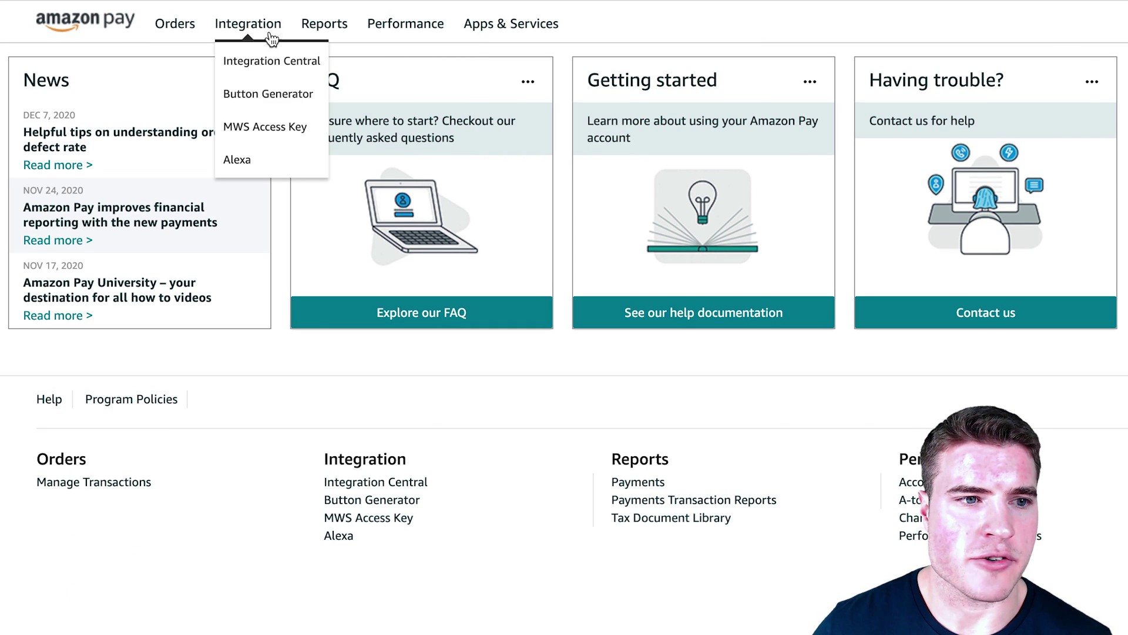
click(269, 126)
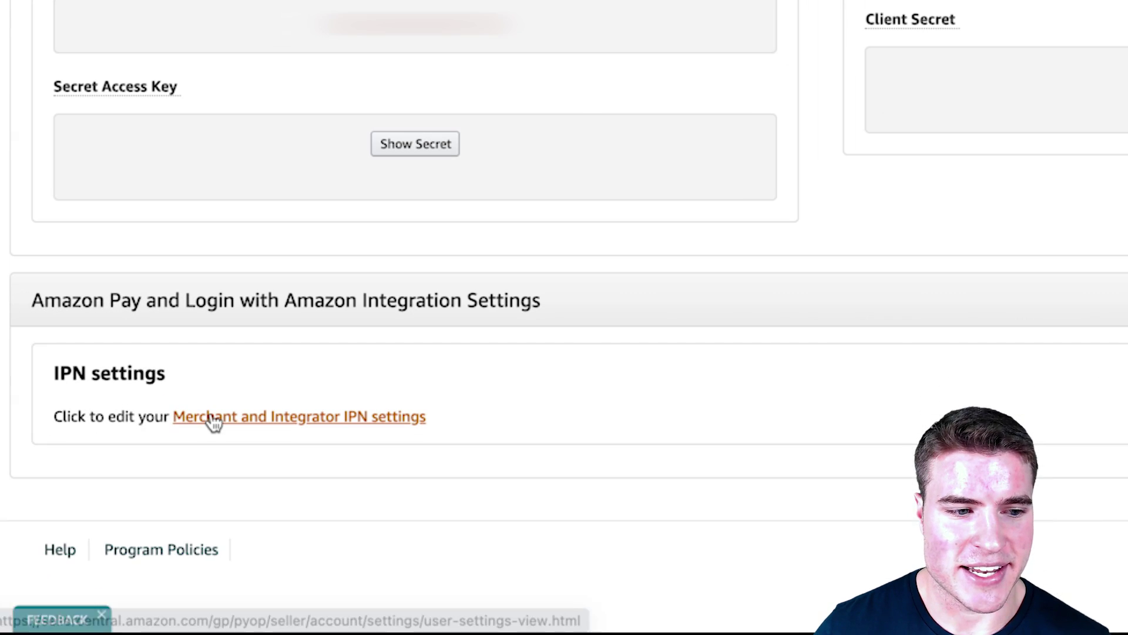
click(214, 422)
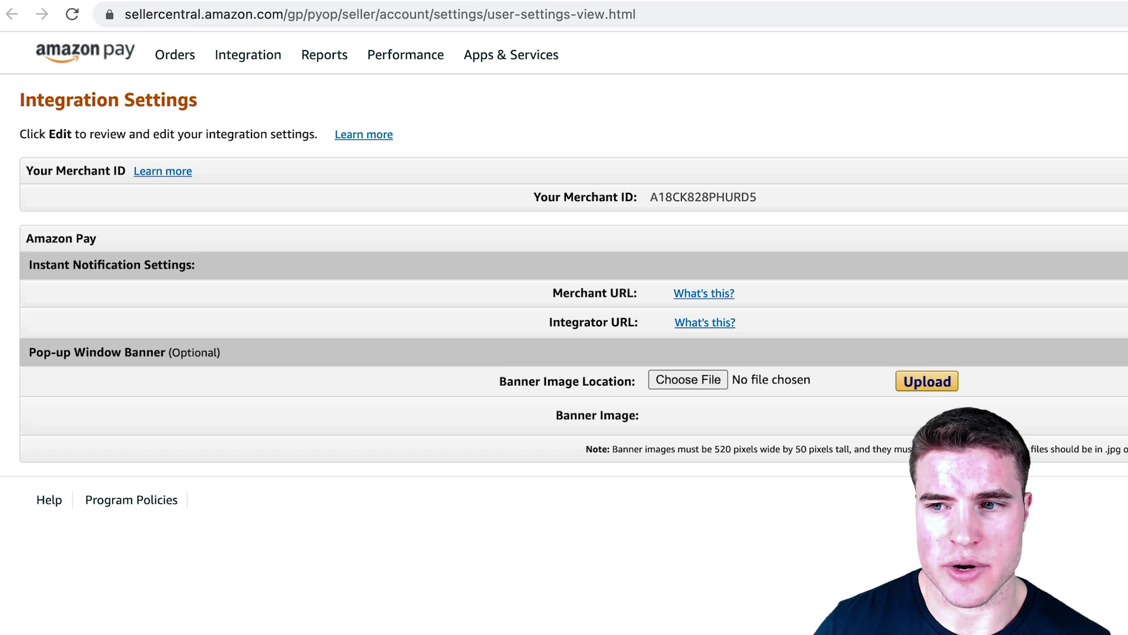
click(1116, 361)
click(729, 246)
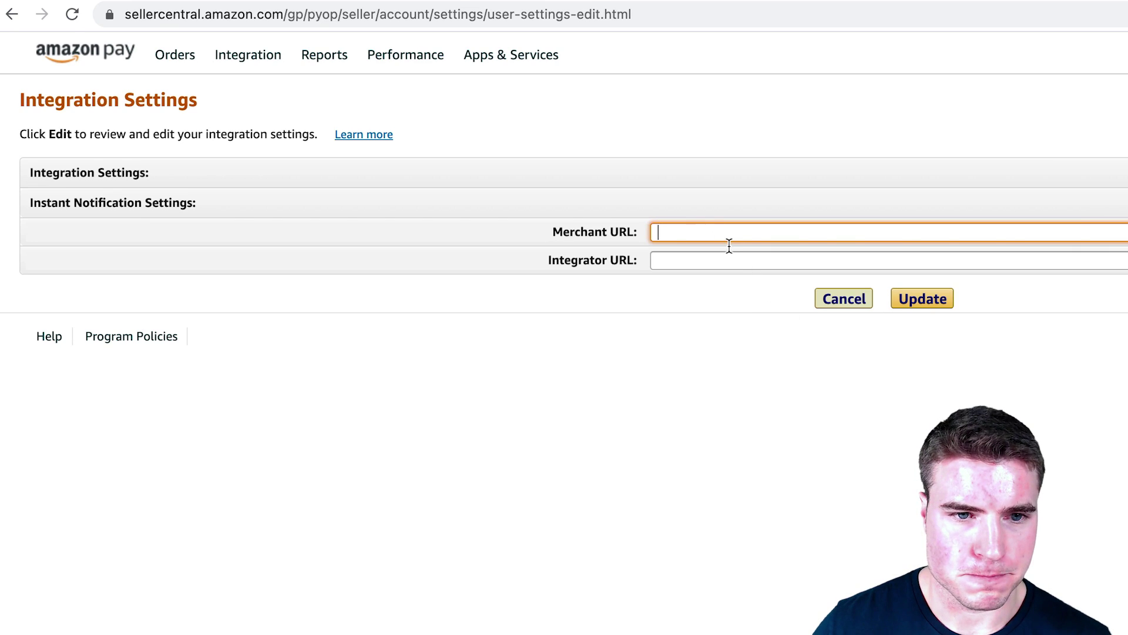
key(ctrl+v)
click(924, 299)
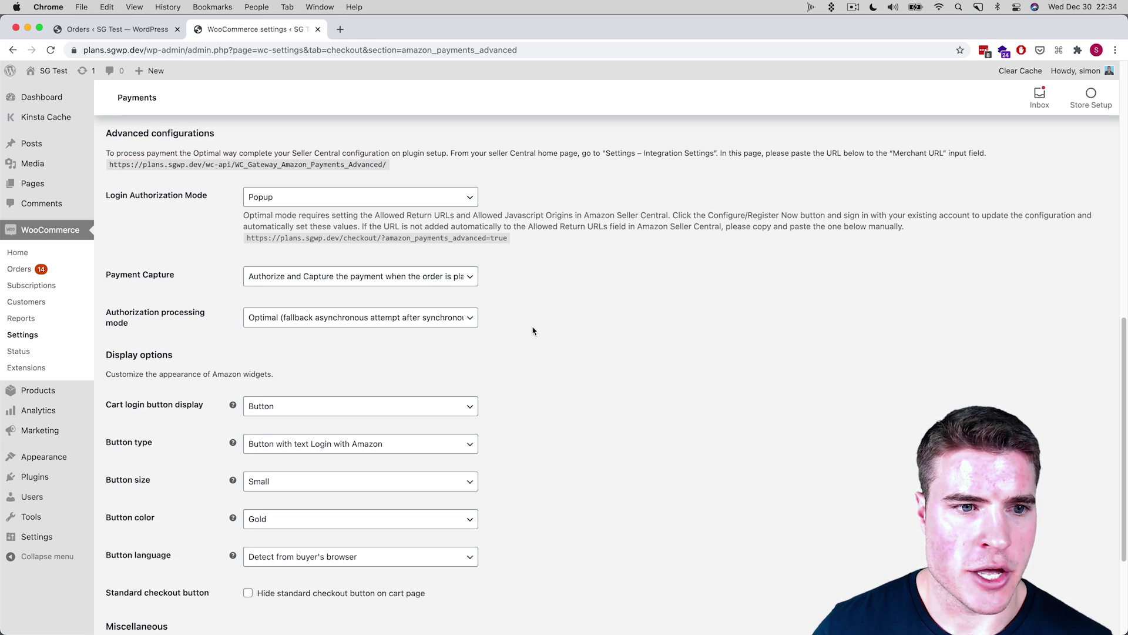
Step: Review the Payment Capture and Authorization processing options, leaving Optimal processing unchanged
scroll(533, 331, down, 1)
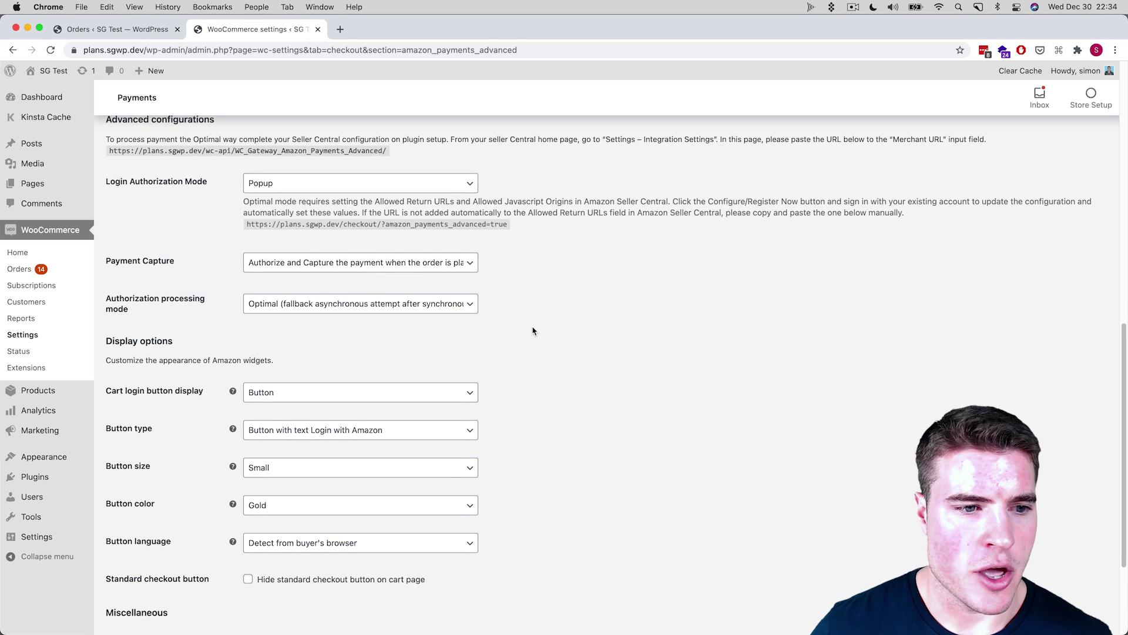
scroll(533, 331, down, 2)
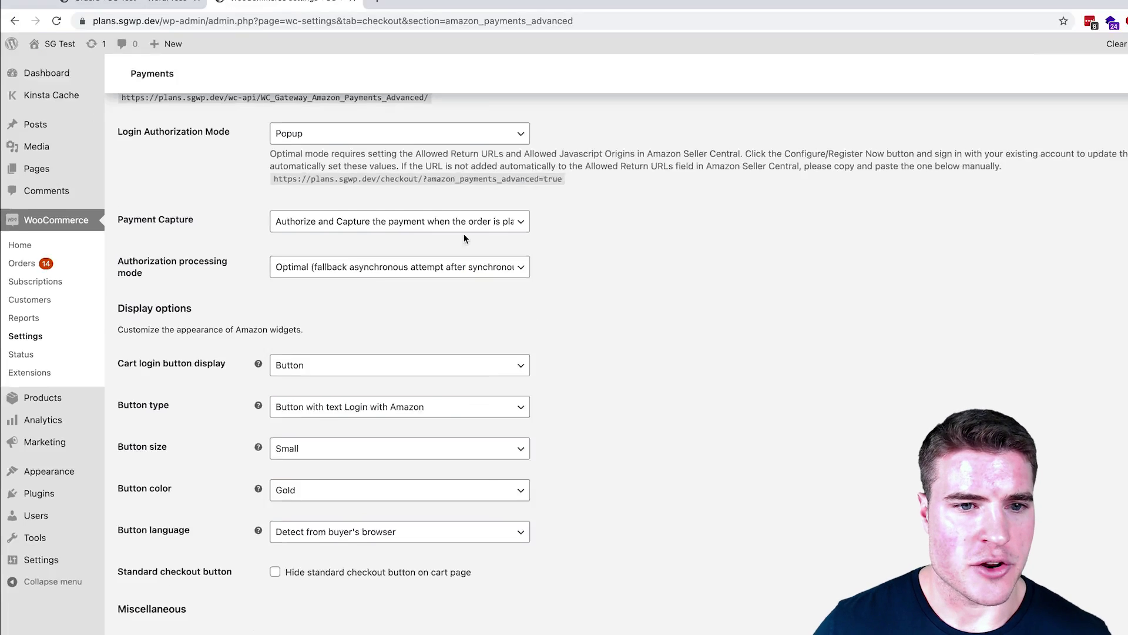
click(419, 236)
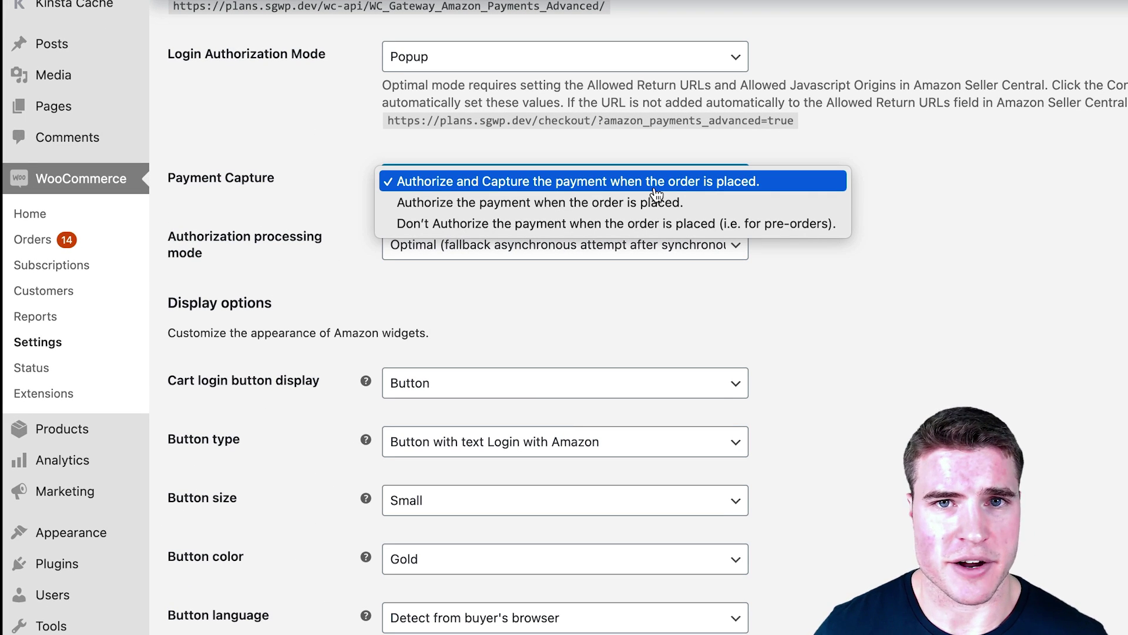
click(911, 185)
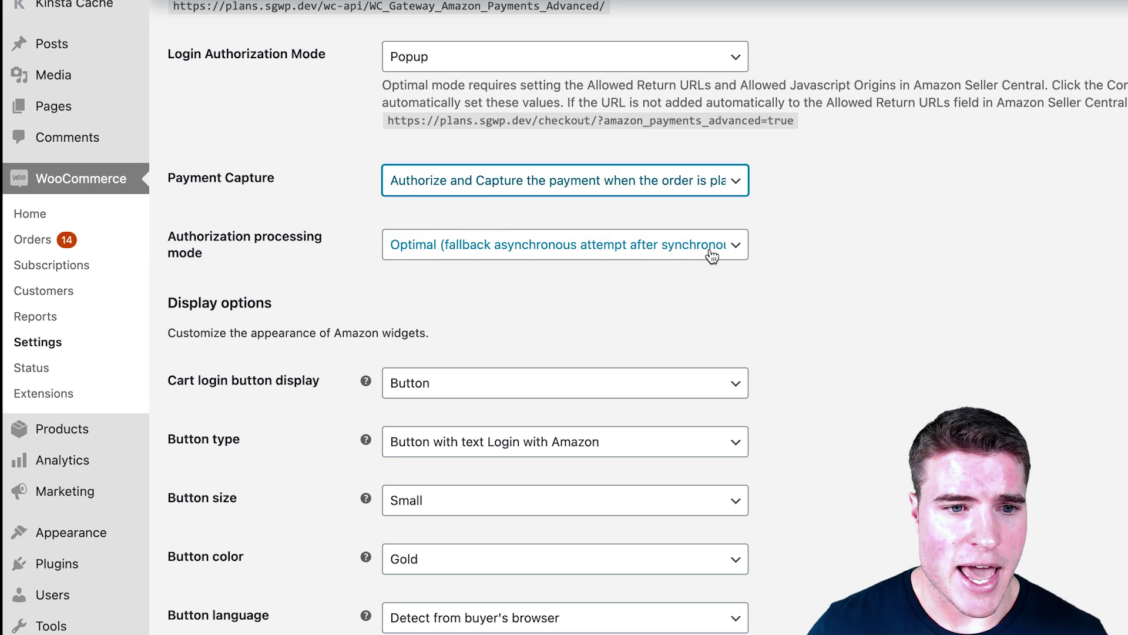
click(693, 257)
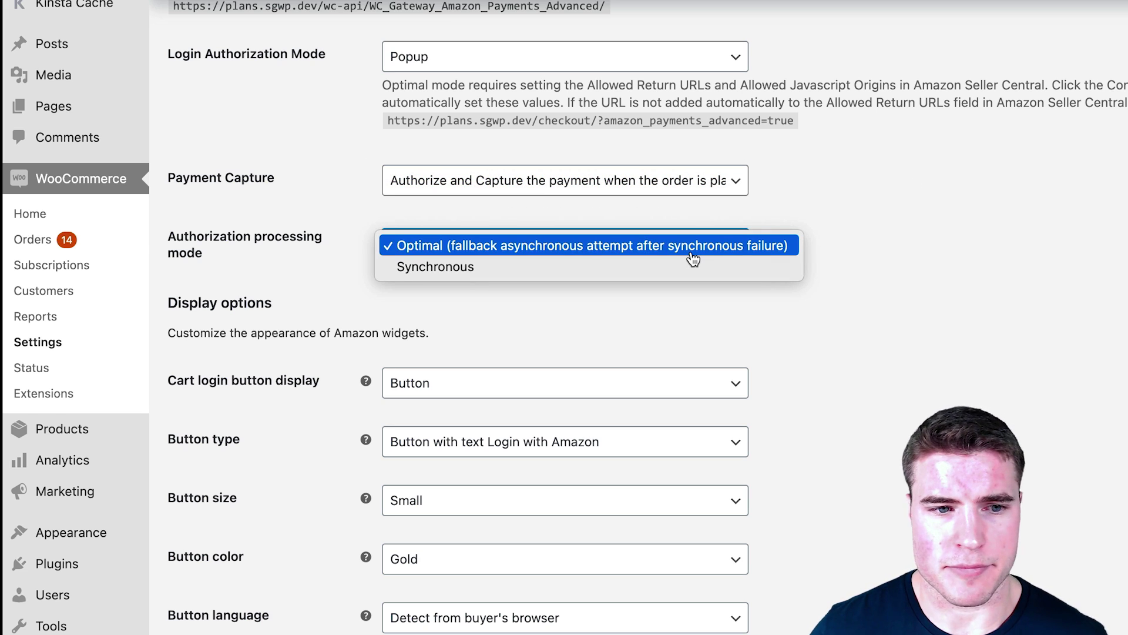
click(821, 234)
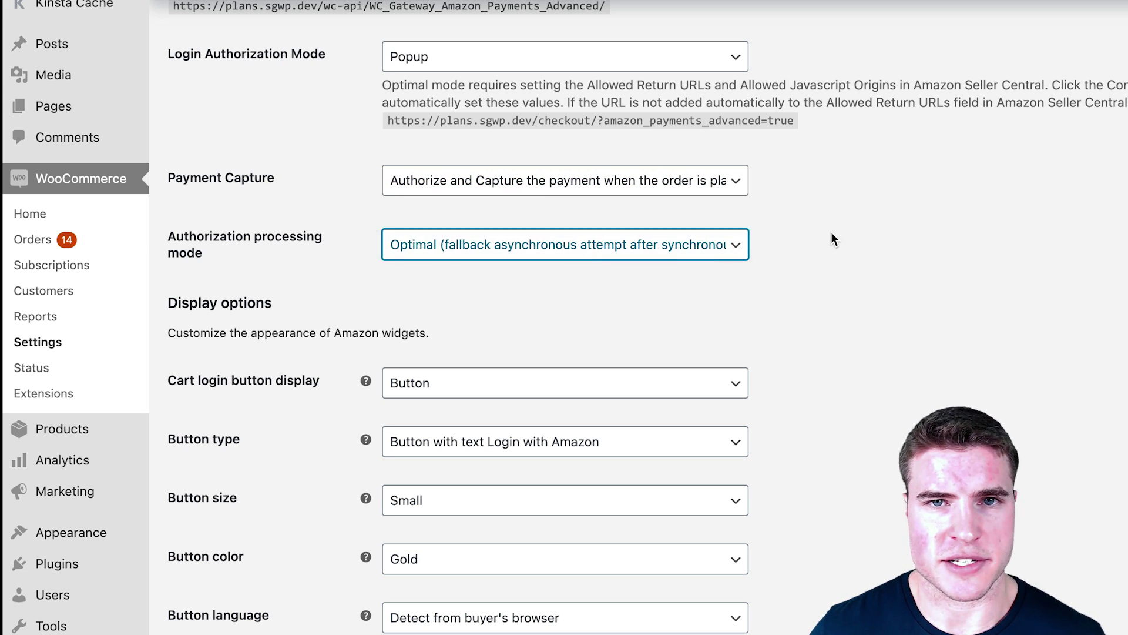
Step: Set the Amazon Pay button colour to Light gray and its size to Large
scroll(724, 340, down, 1)
scroll(723, 338, down, 4)
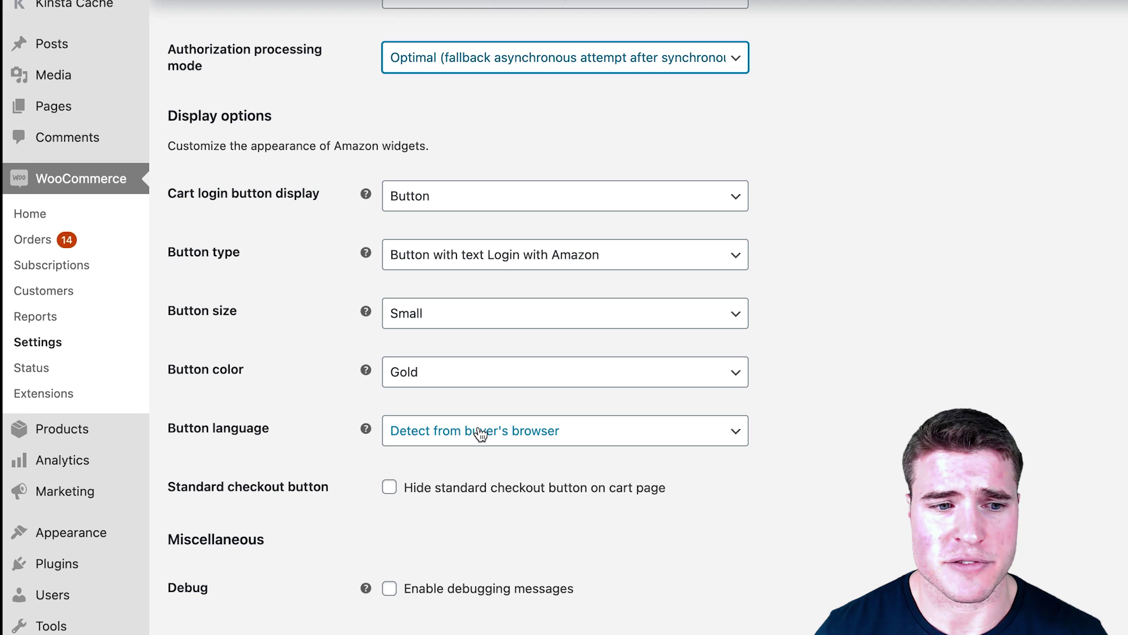
click(484, 367)
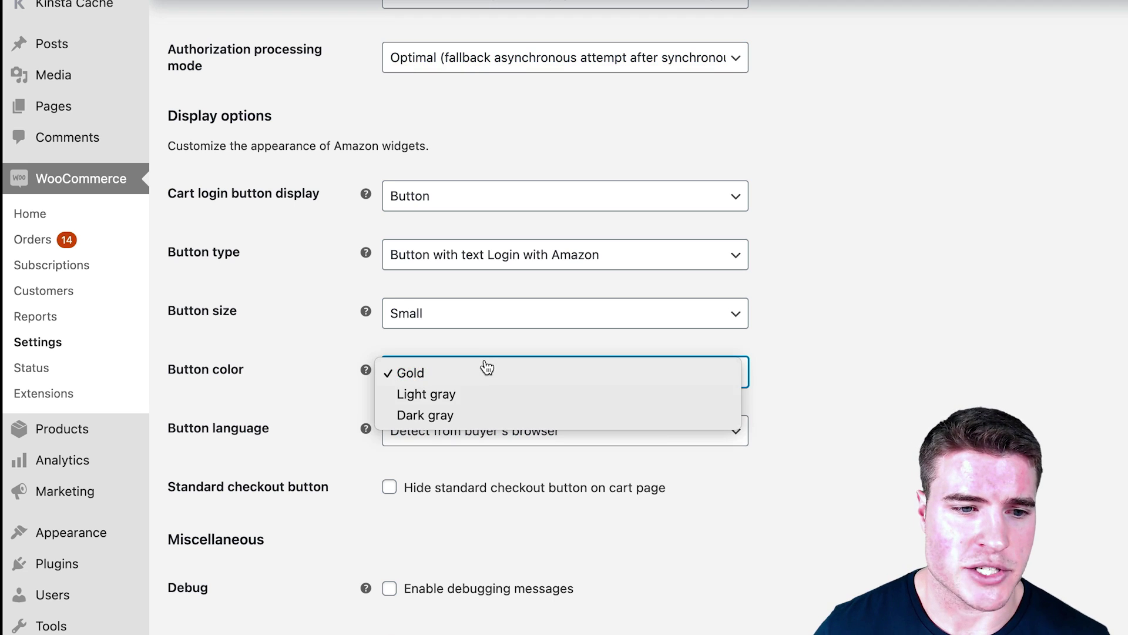
click(460, 342)
click(460, 323)
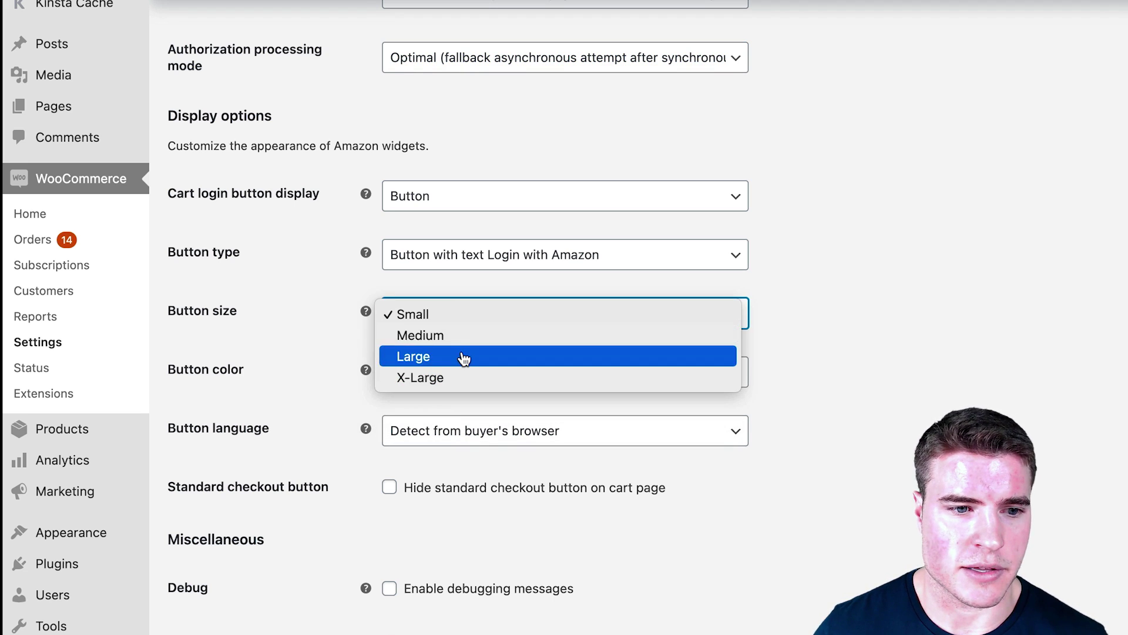
click(461, 358)
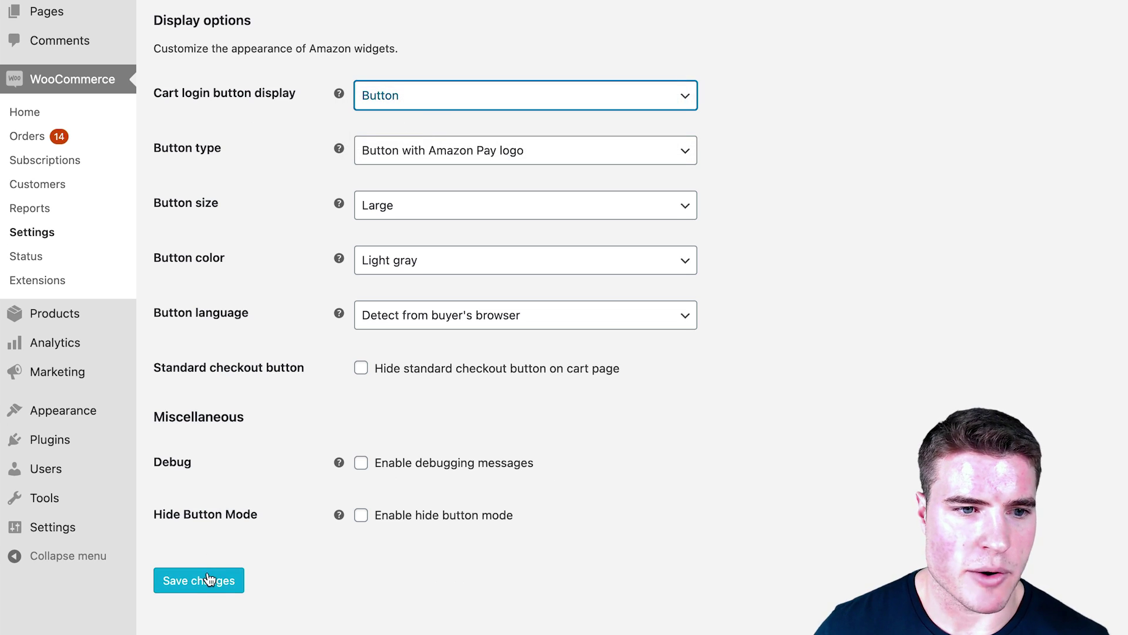
Step: Keep the cart login display as Button and save the Amazon Pay settings
click(392, 97)
click(392, 97)
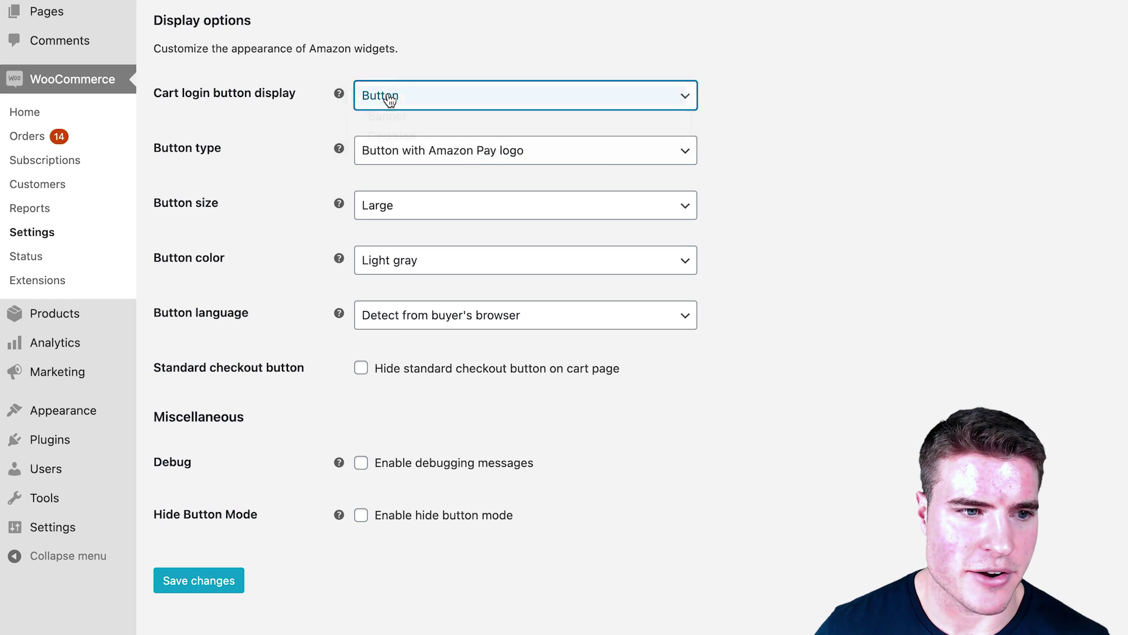
click(385, 96)
click(385, 96)
click(210, 576)
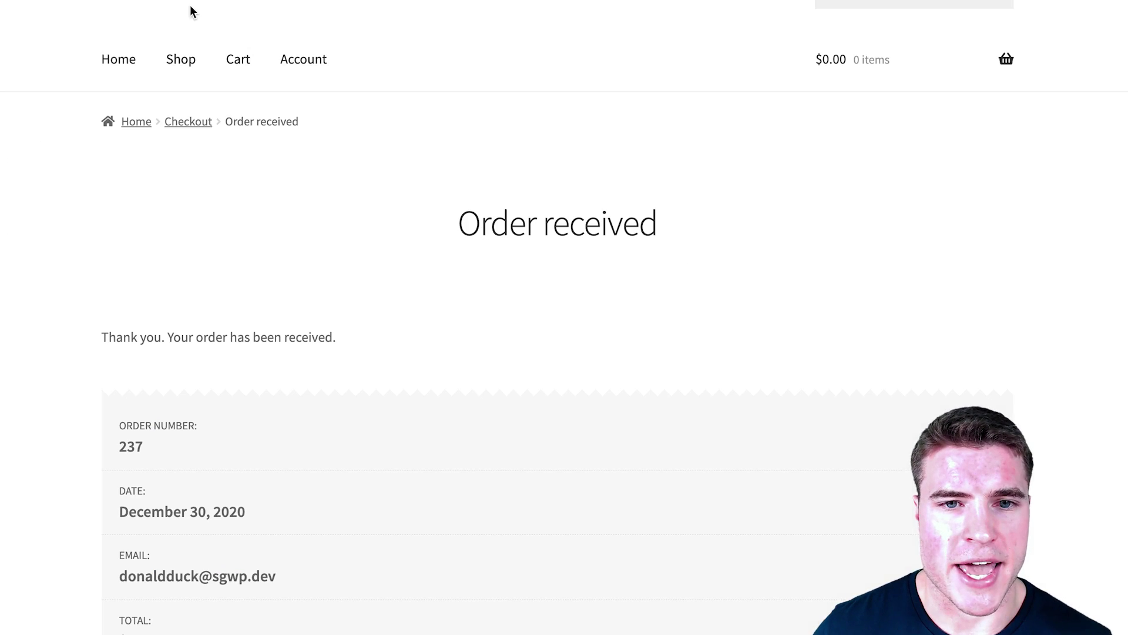
Step: Add the $24.00 Beanie to the cart from the shop and scroll to Cart totals
click(181, 60)
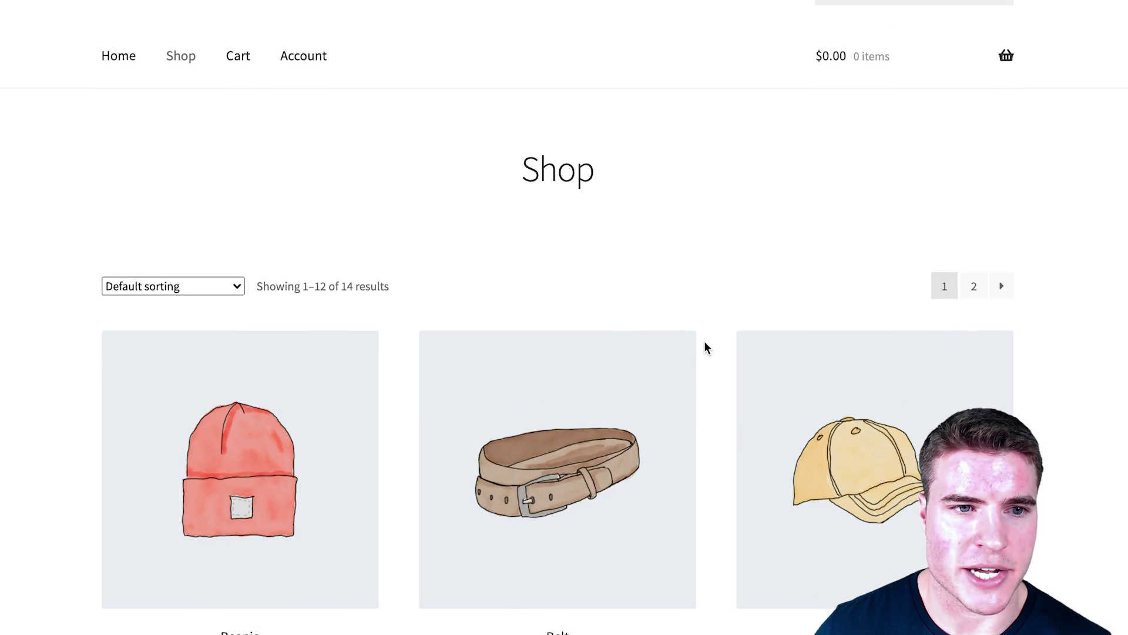
scroll(284, 400, down, 1)
scroll(580, 414, down, 1)
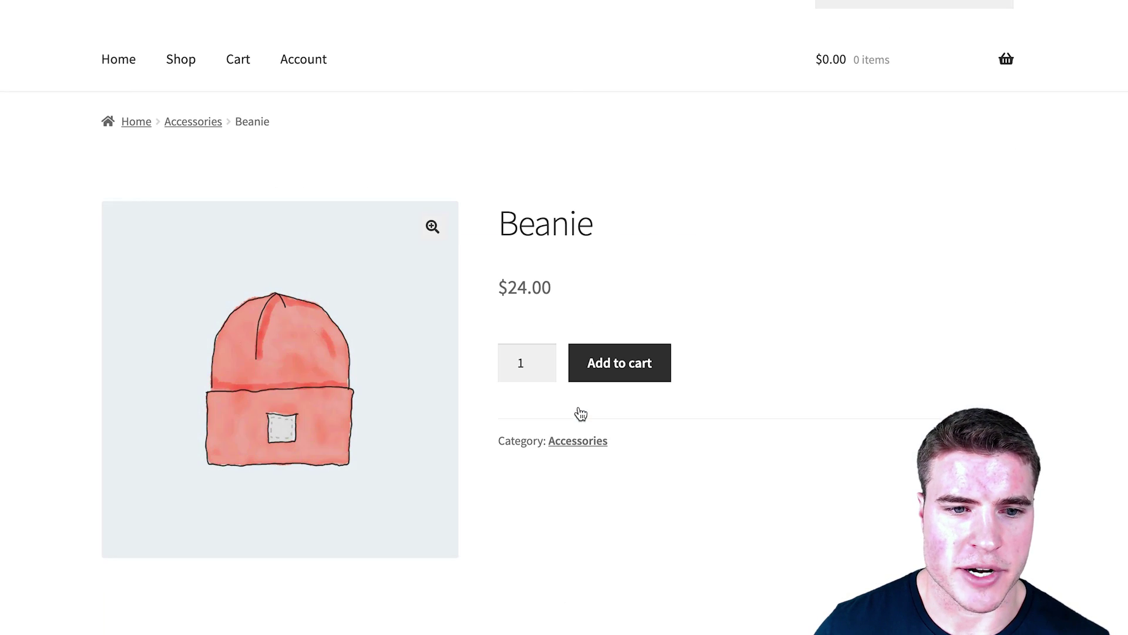
click(632, 368)
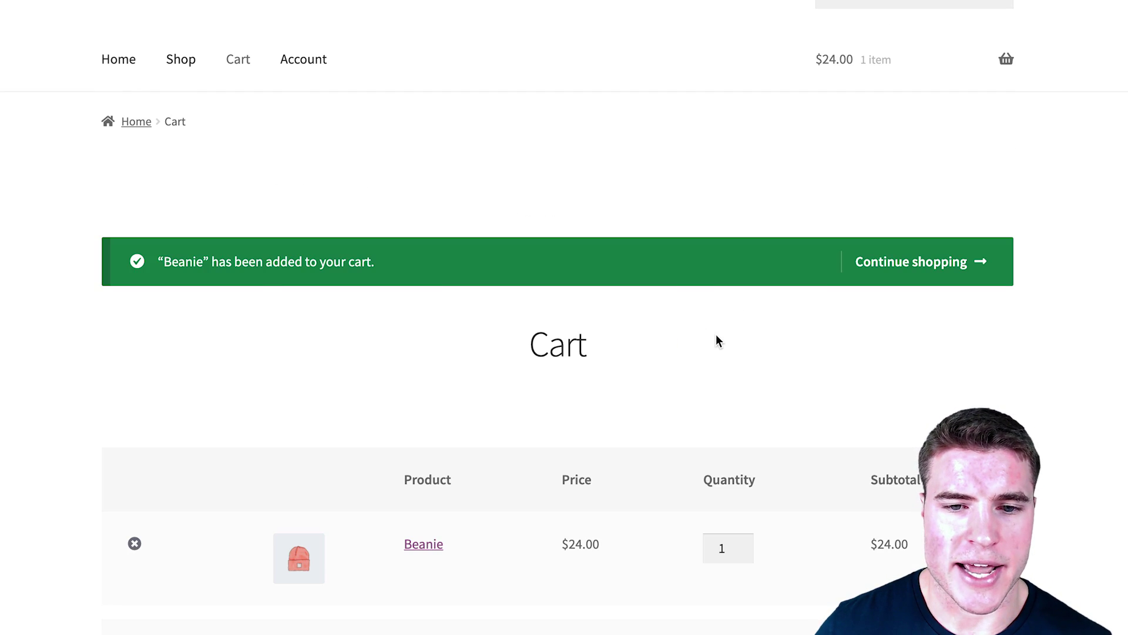
scroll(716, 334, down, 10)
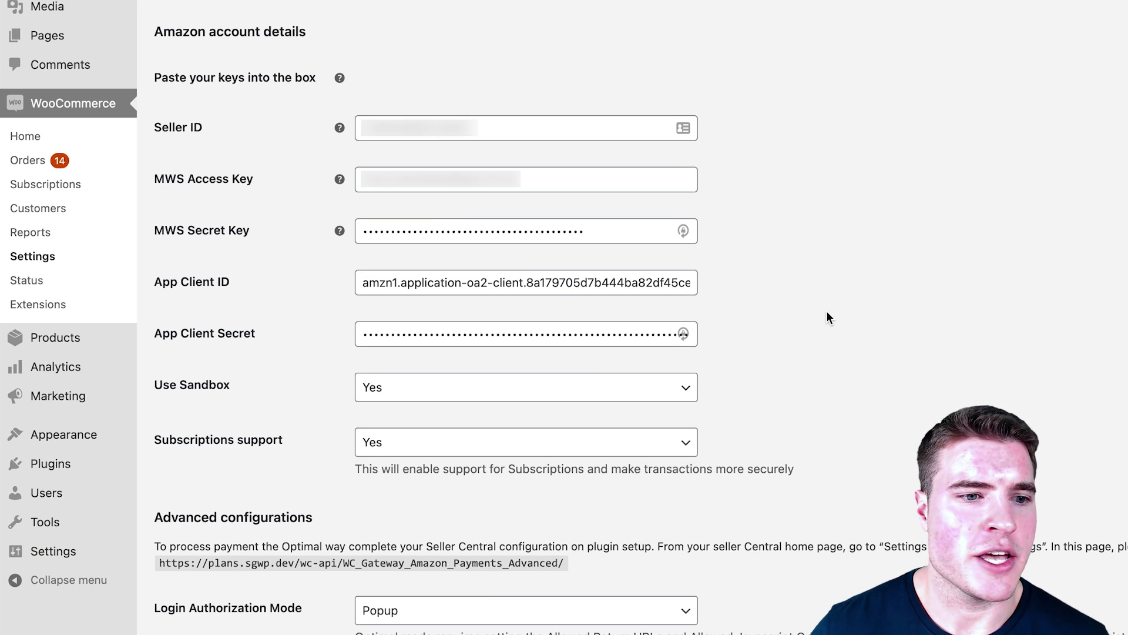
Step: Set Use Sandbox to No and save the Amazon Pay gateway settings
click(599, 386)
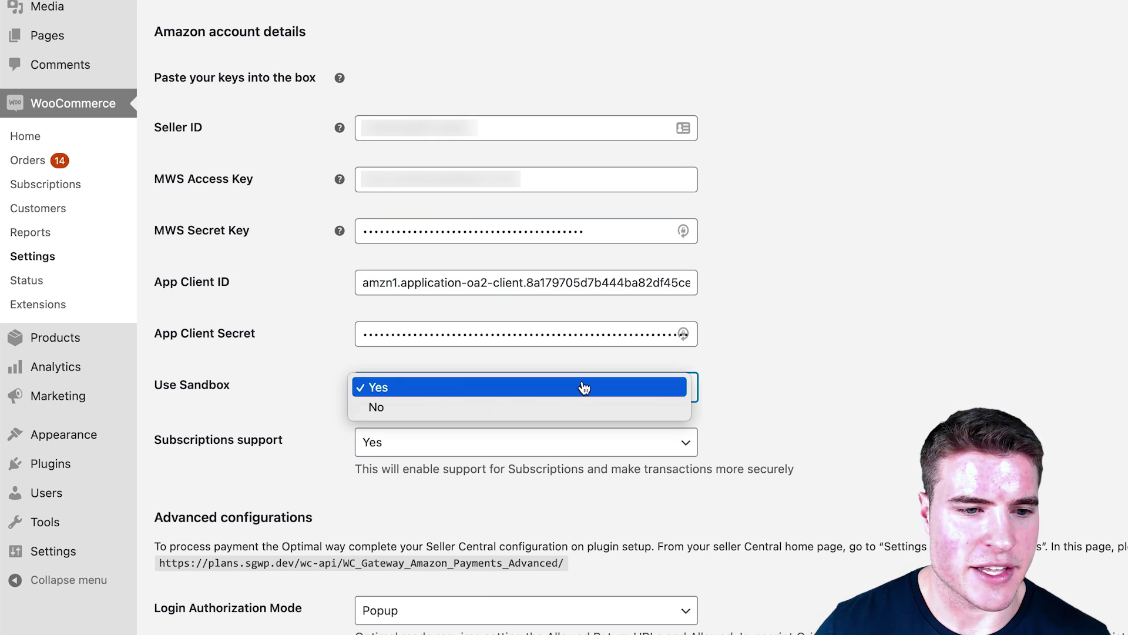
click(581, 405)
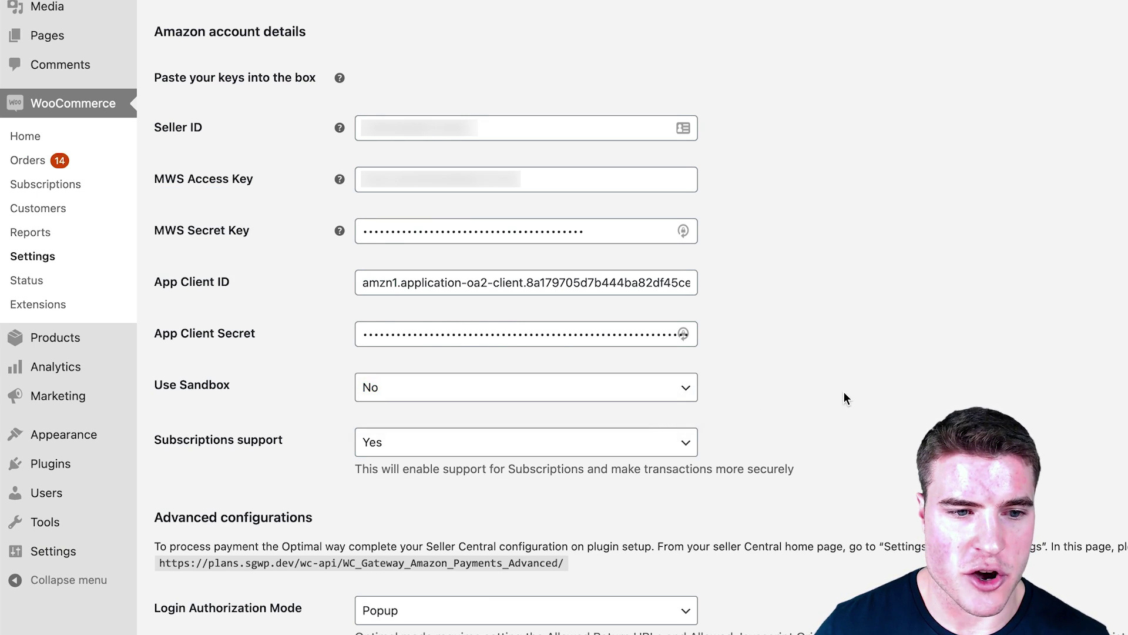
scroll(844, 395, down, 15)
click(233, 607)
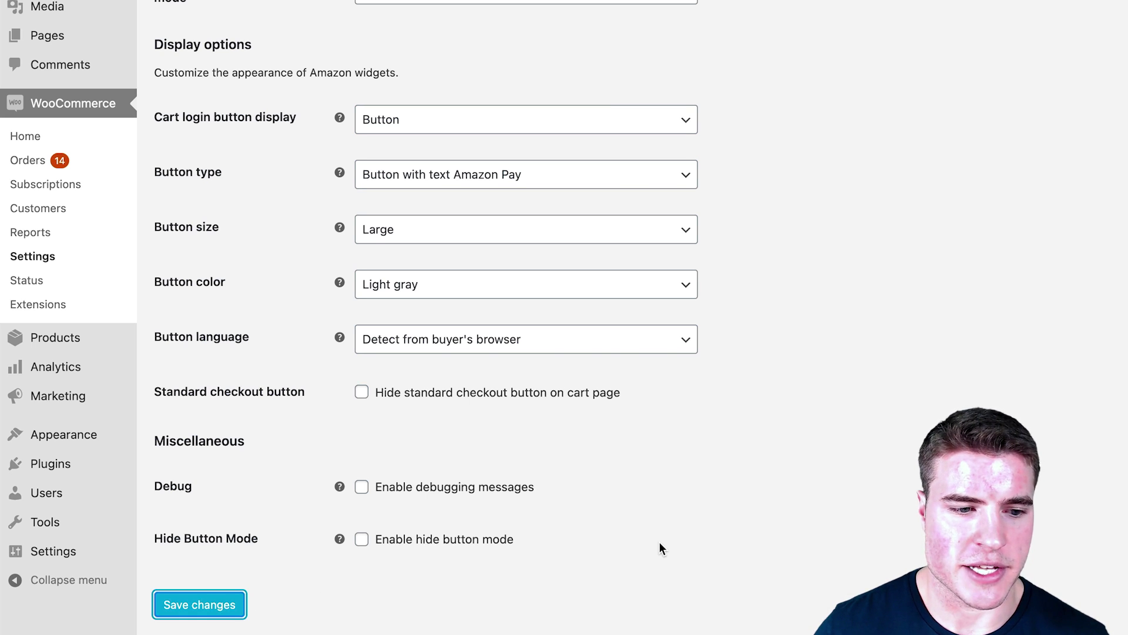